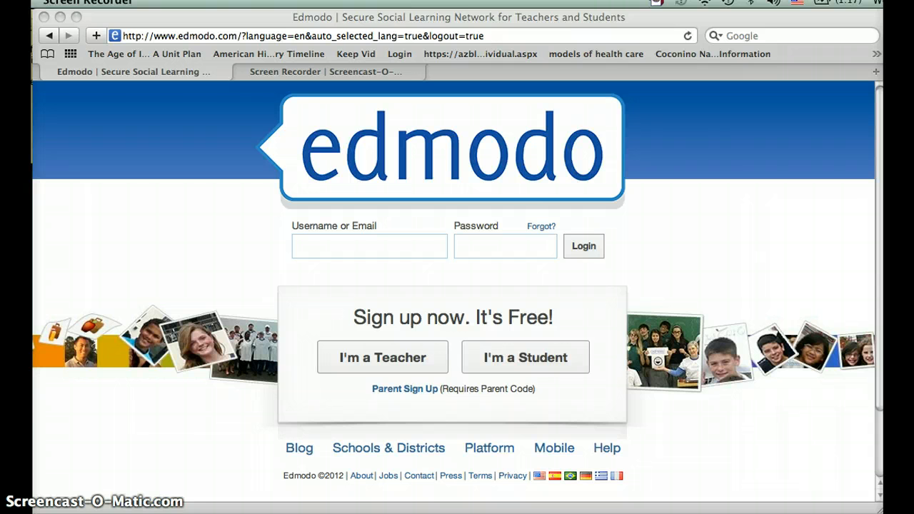
# Start the teacher sign-up form with a username, then abandon and close it
pyautogui.click(174, 42)
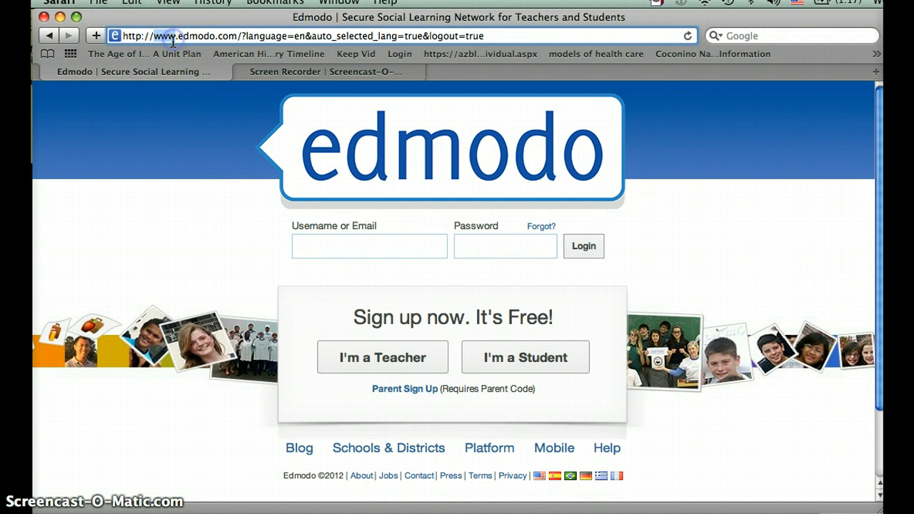
pyautogui.click(172, 42)
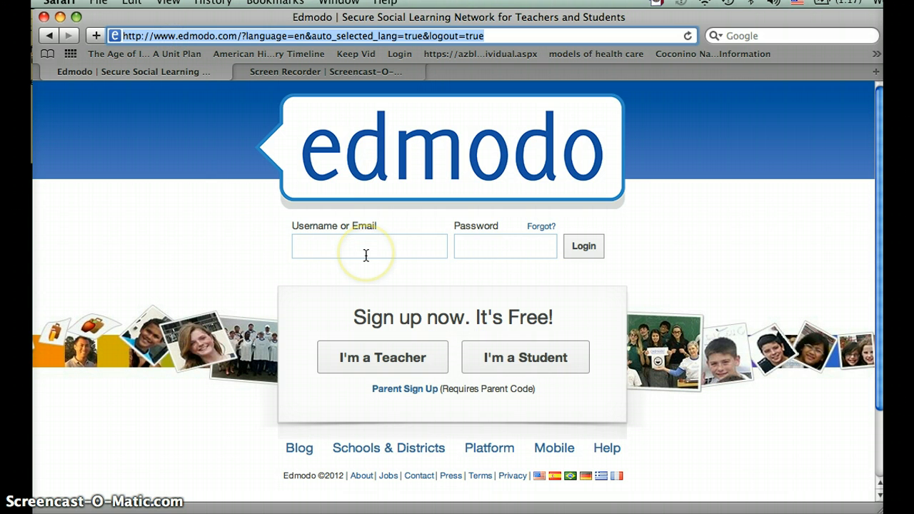
pyautogui.click(371, 364)
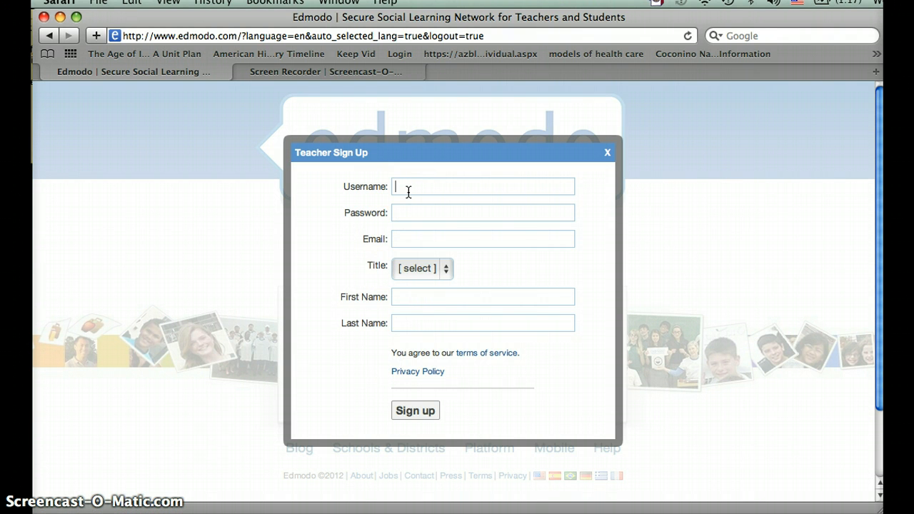
pyautogui.write('cstewartfacp')
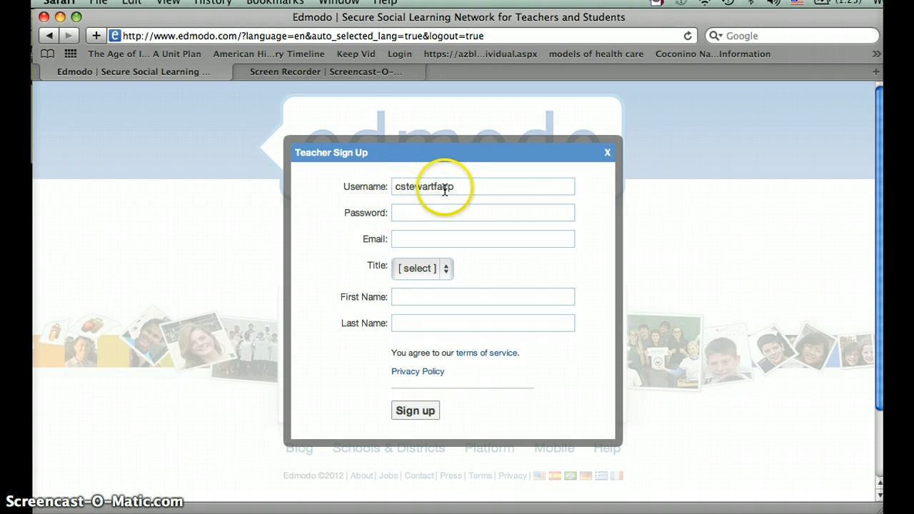
pyautogui.click(424, 212)
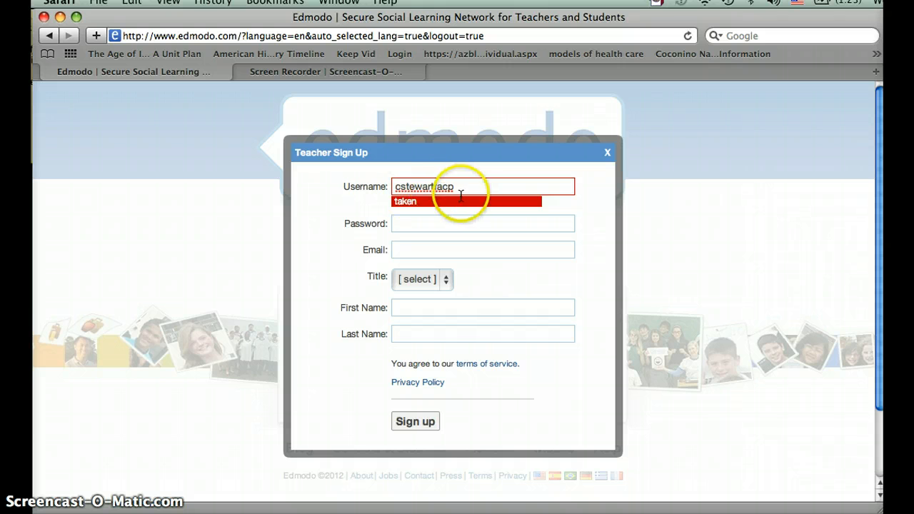
pyautogui.click(433, 222)
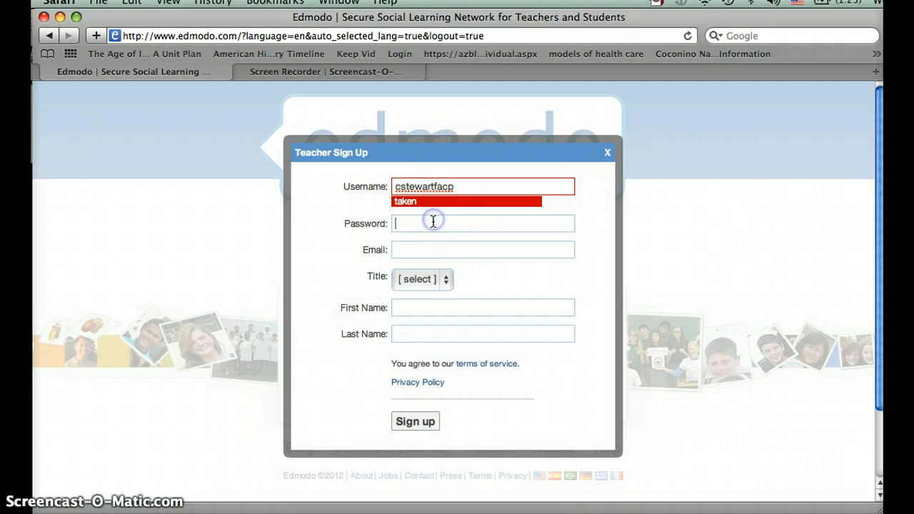
pyautogui.click(427, 249)
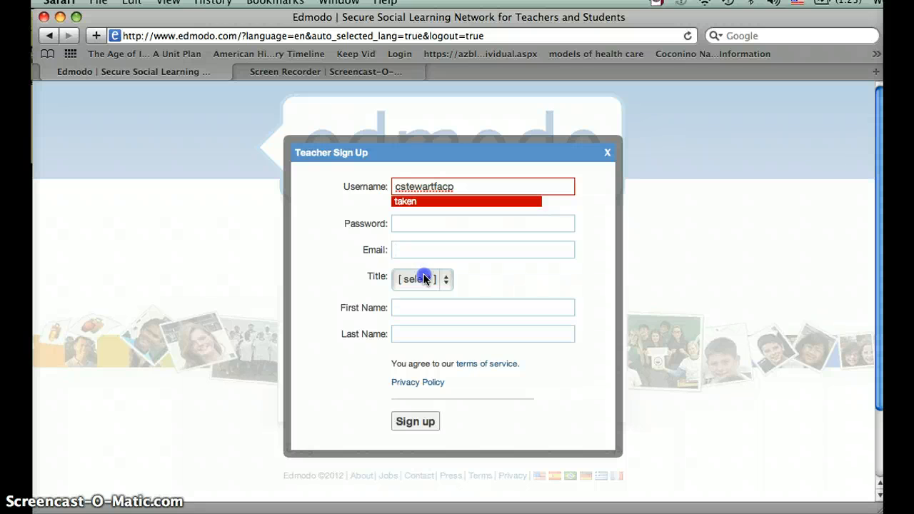
pyautogui.click(423, 279)
pyautogui.click(424, 279)
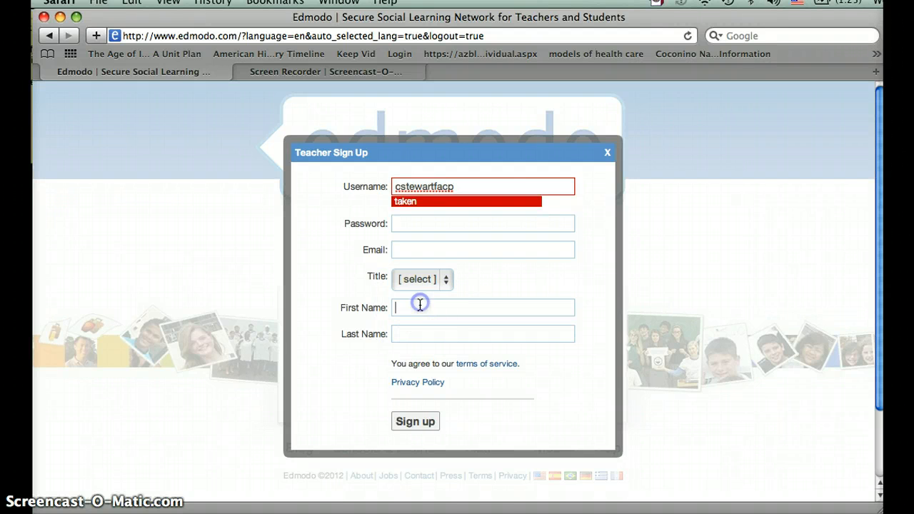
pyautogui.click(418, 333)
pyautogui.click(420, 419)
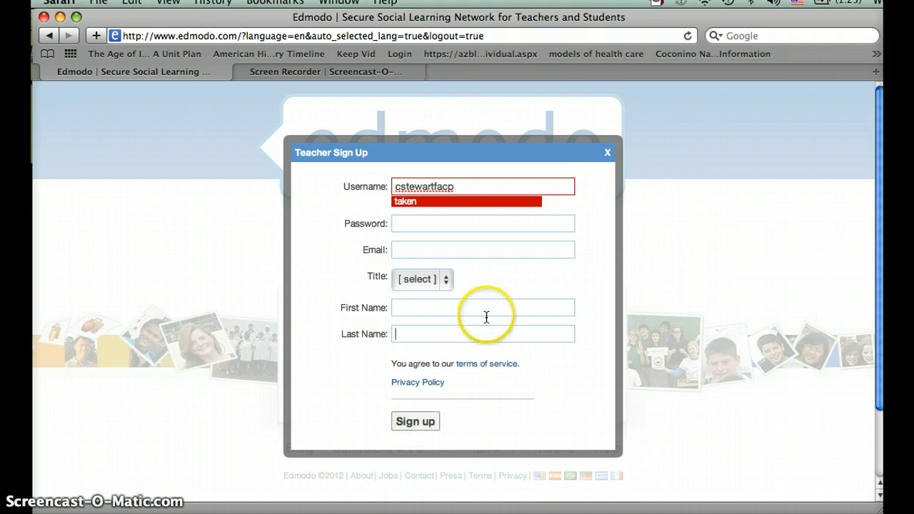
pyautogui.click(606, 154)
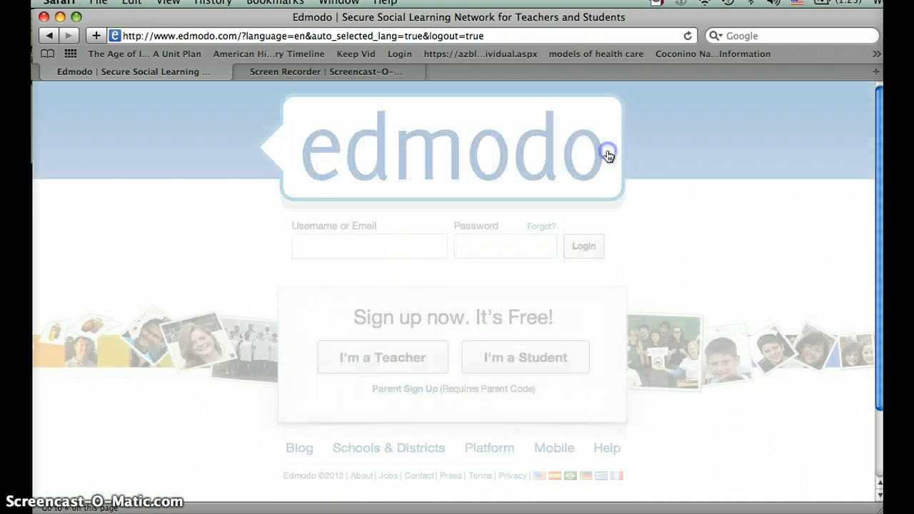
# Log in to the teacher account with its username and password
pyautogui.click(392, 255)
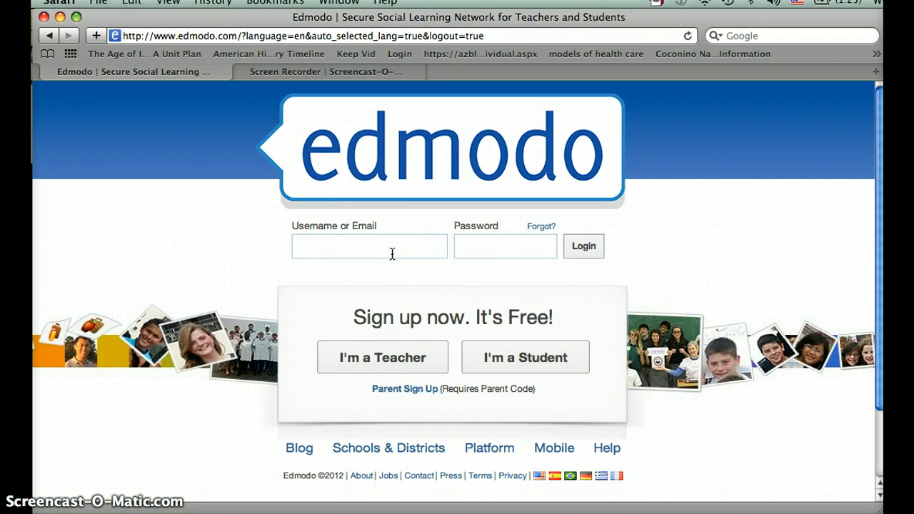
pyautogui.write('cstewartfacp')
pyautogui.press('Tab')
pyautogui.write('******')
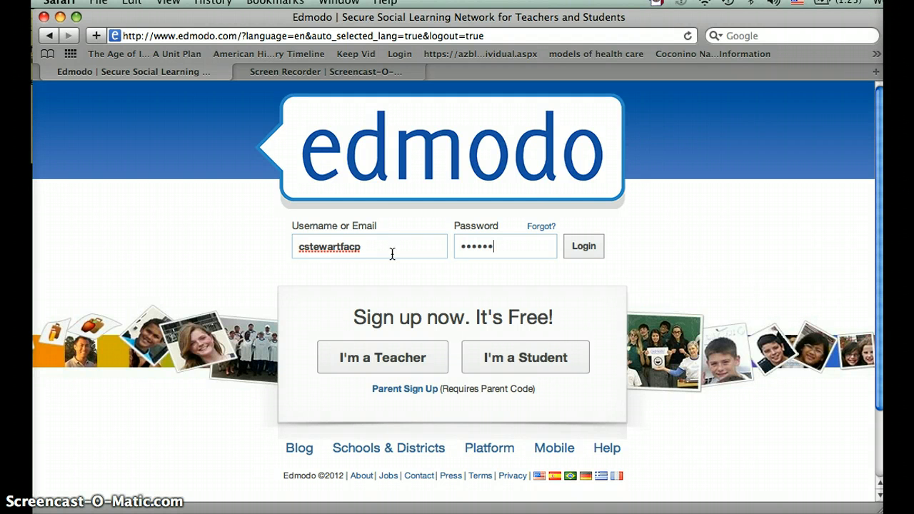
pyautogui.write('*')
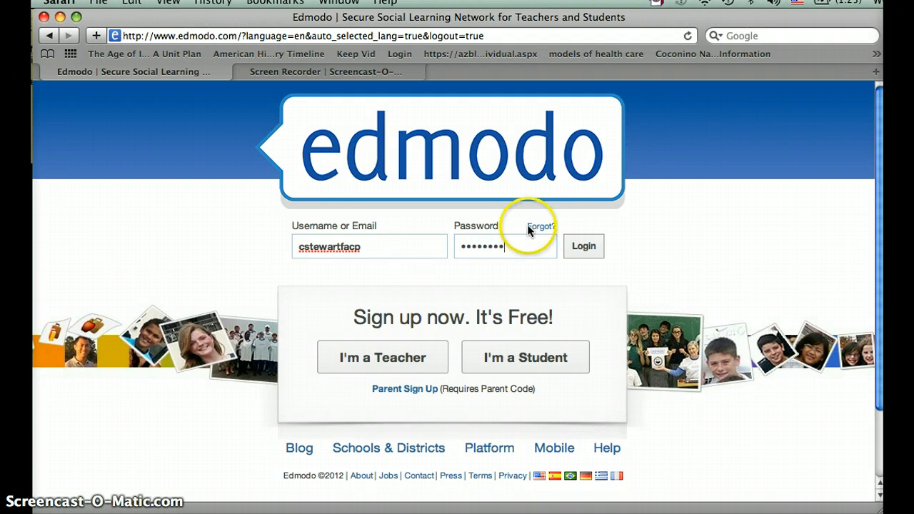
pyautogui.click(584, 246)
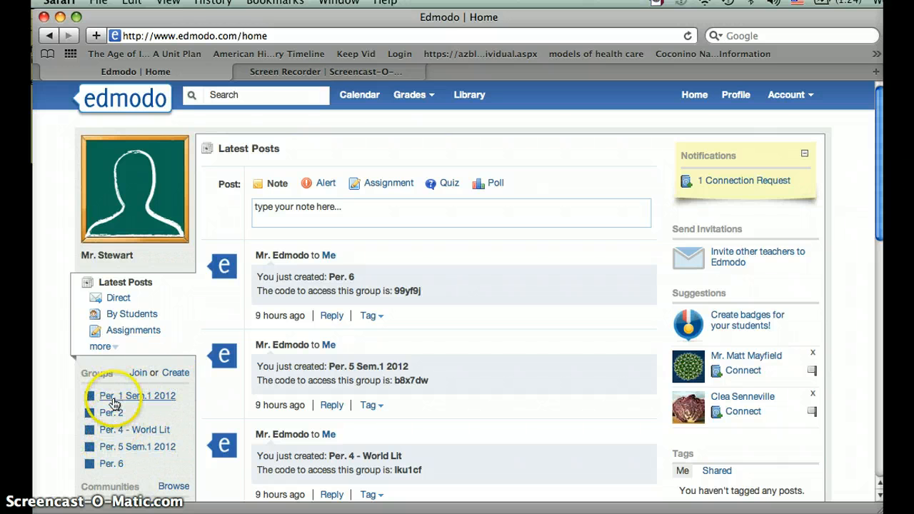
pyautogui.click(175, 372)
pyautogui.click(335, 248)
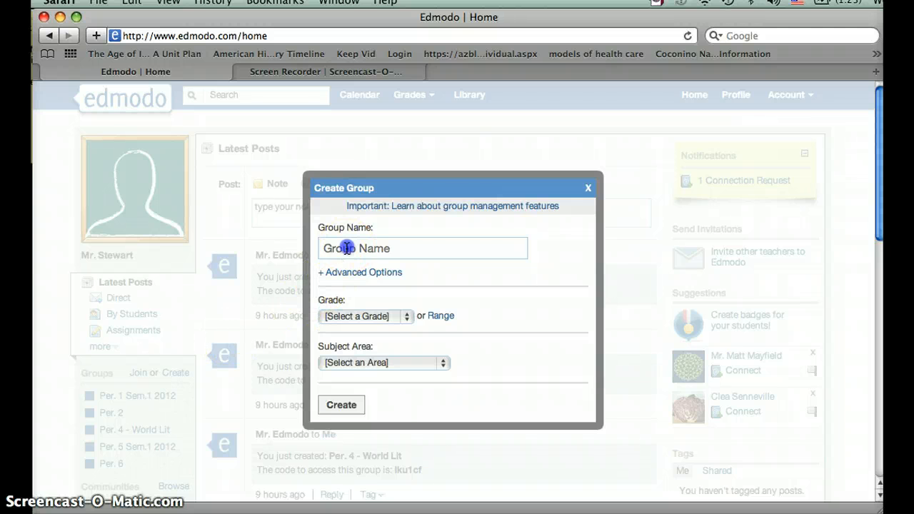
pyautogui.write('Per. 1')
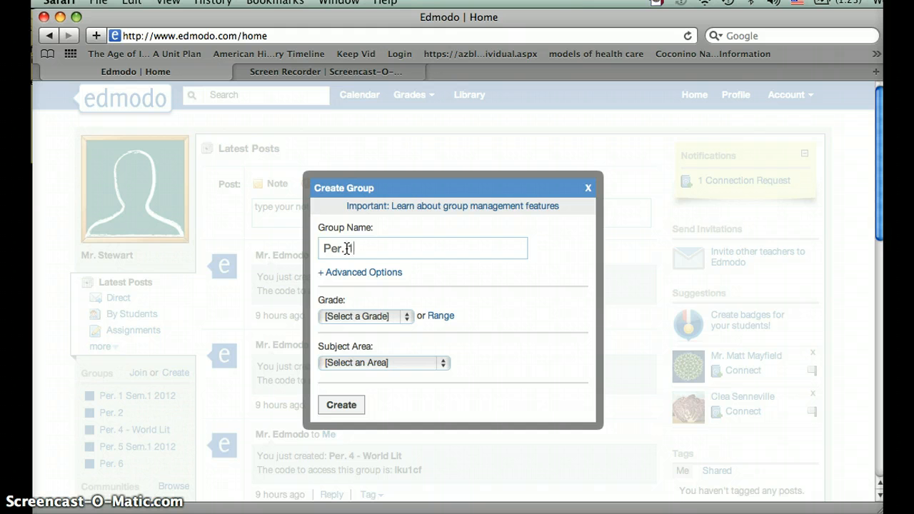
pyautogui.click(371, 316)
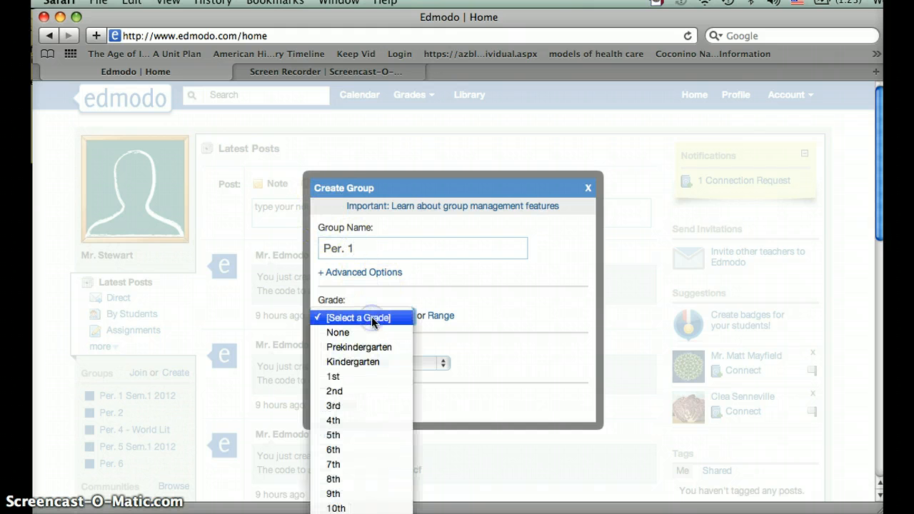
pyautogui.click(439, 316)
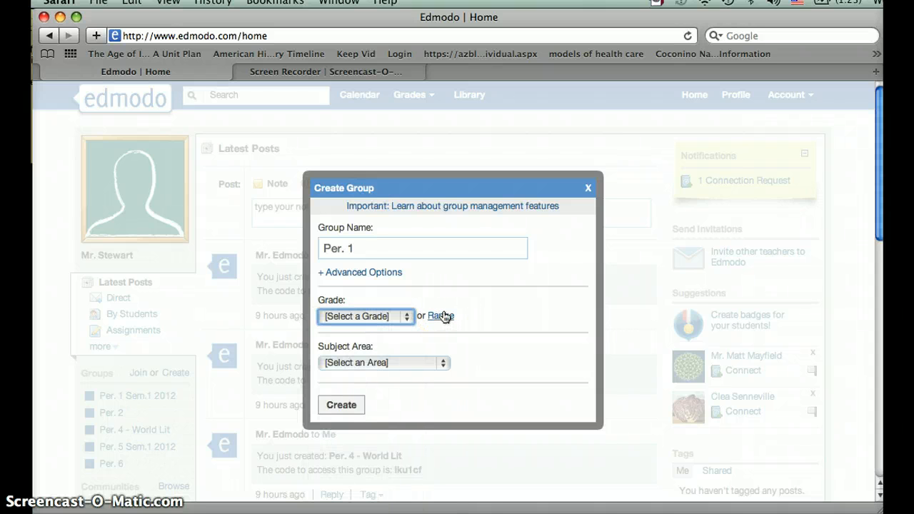
pyautogui.click(381, 364)
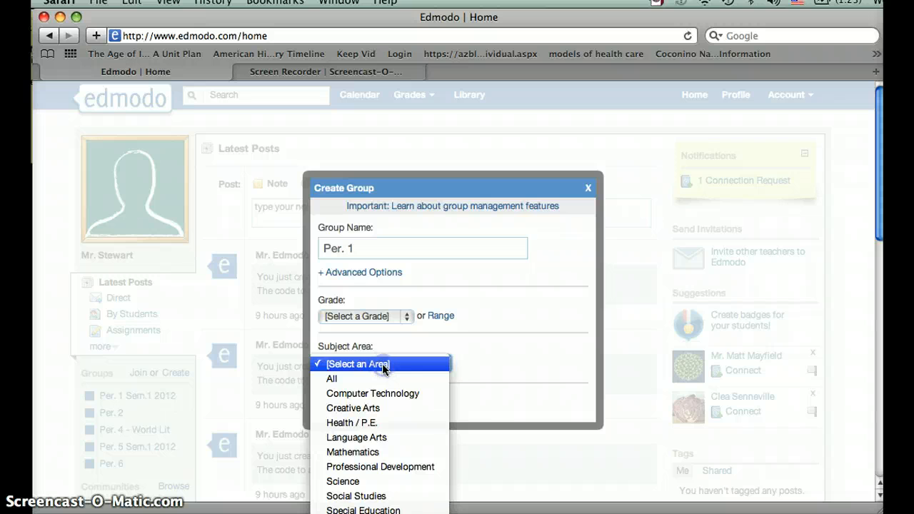
pyautogui.click(383, 364)
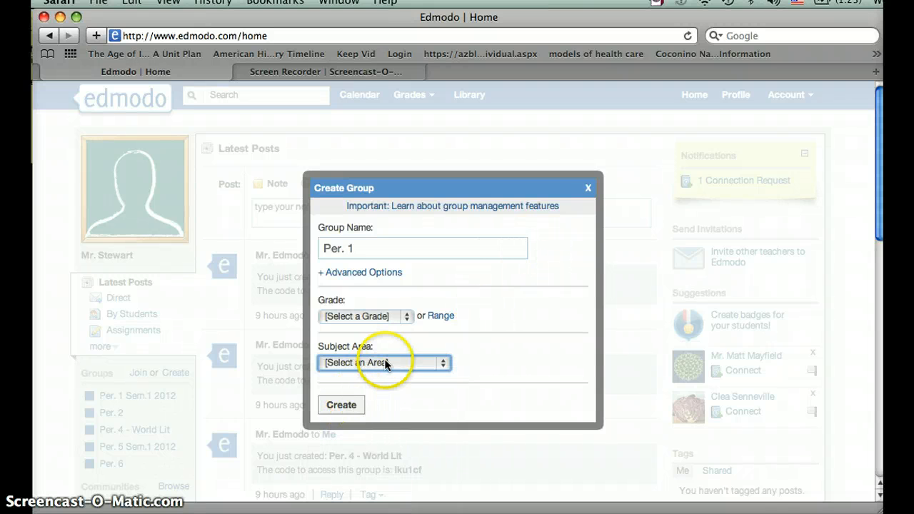
pyautogui.click(588, 188)
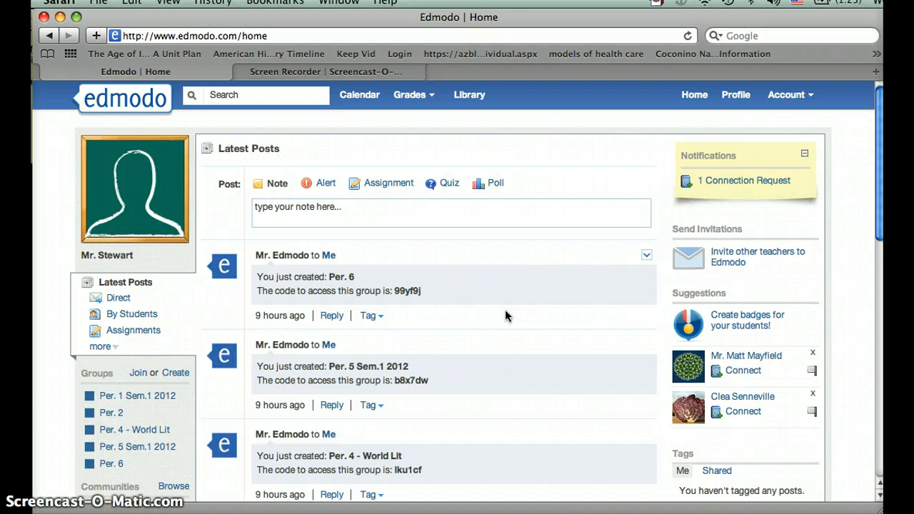
# Open the Per. 1 Sem.1 2012 class group from the Groups list
pyautogui.scroll(-2, 703, 283)
pyautogui.scroll(-2, 703, 283)
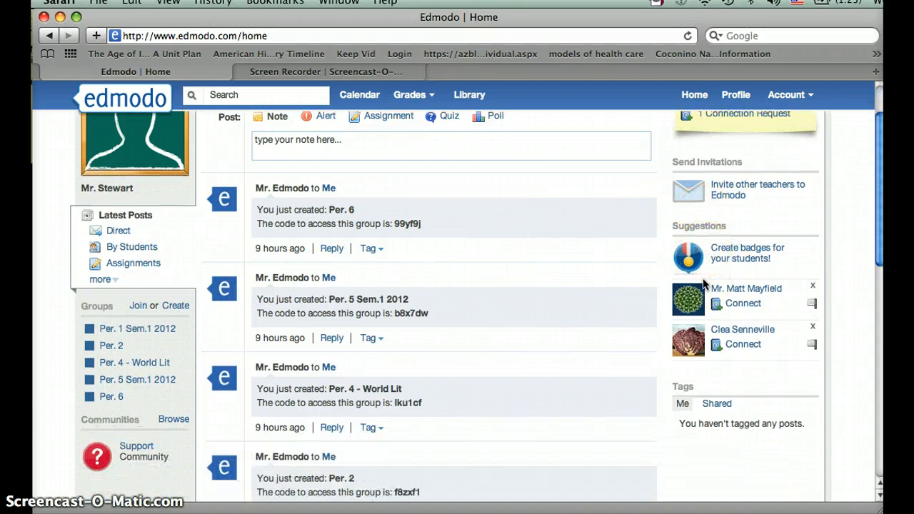
pyautogui.scroll(2, 703, 283)
pyautogui.scroll(-8, 703, 284)
pyautogui.scroll(6, 703, 283)
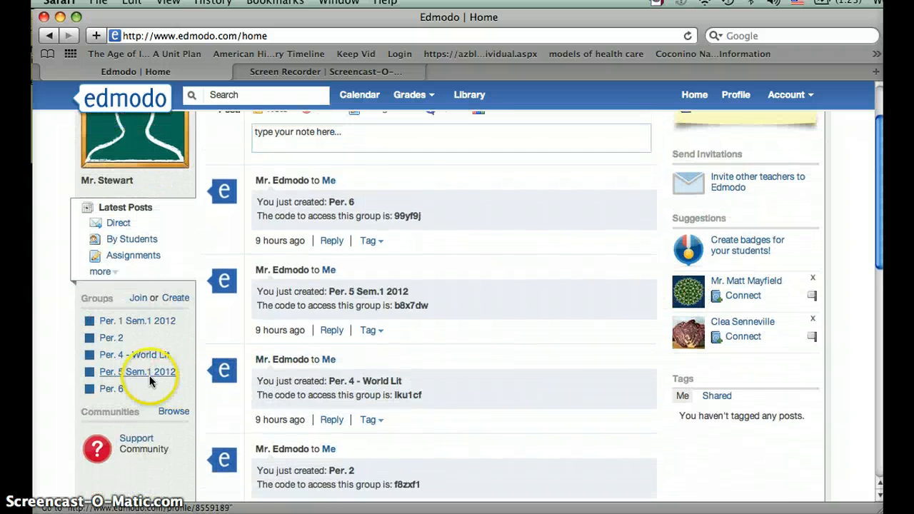
pyautogui.click(136, 319)
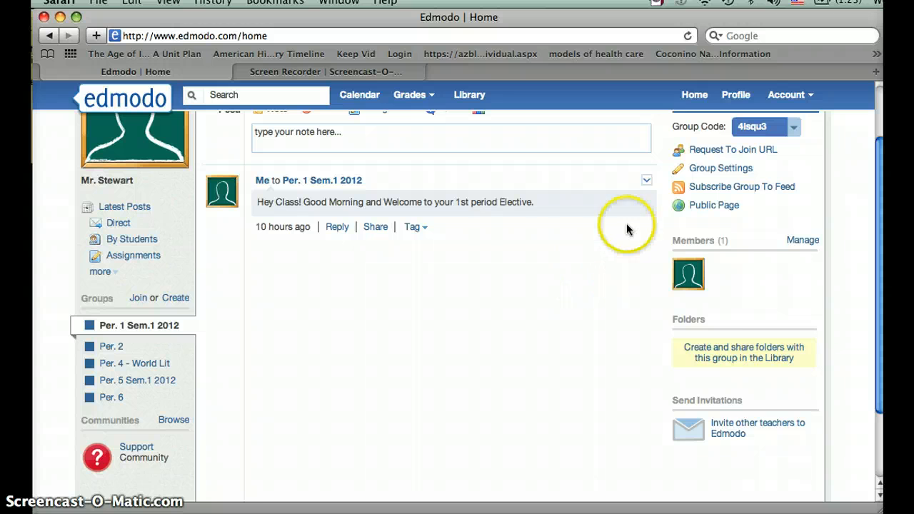
pyautogui.scroll(1, 626, 229)
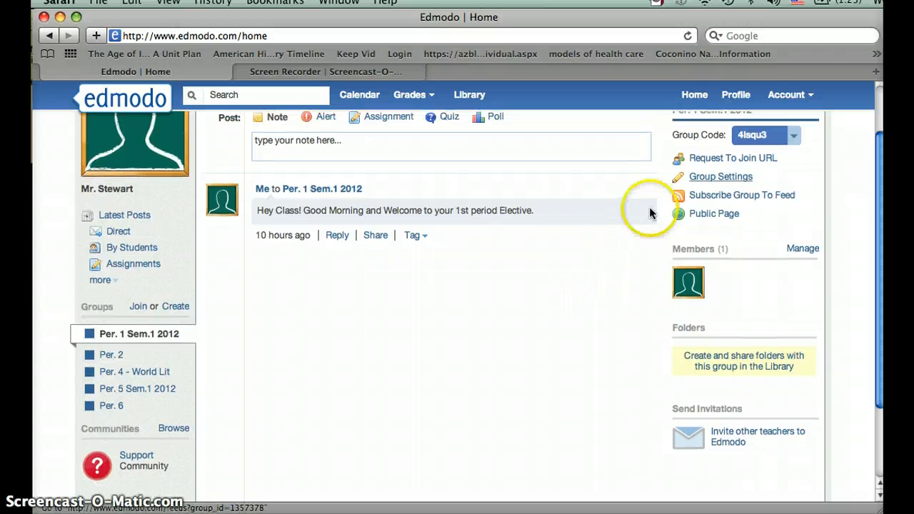
# Show the Group Code options and select the group's join code for copying
pyautogui.click(794, 137)
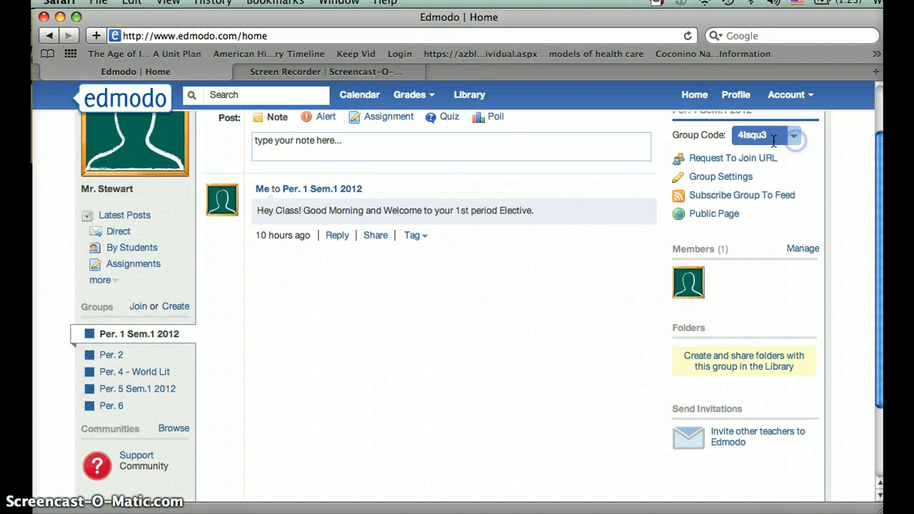
pyautogui.moveTo(773, 137); pyautogui.dragTo(741, 136)
pyautogui.click(444, 268)
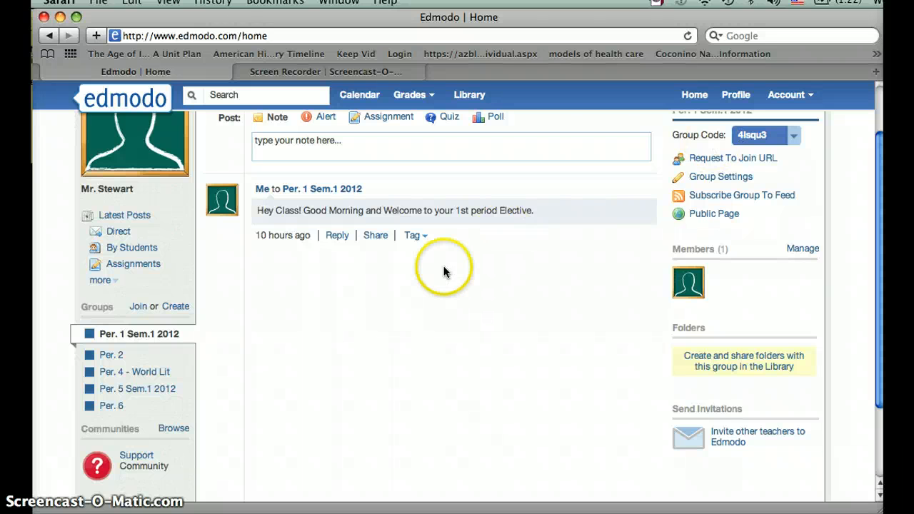
pyautogui.click(115, 335)
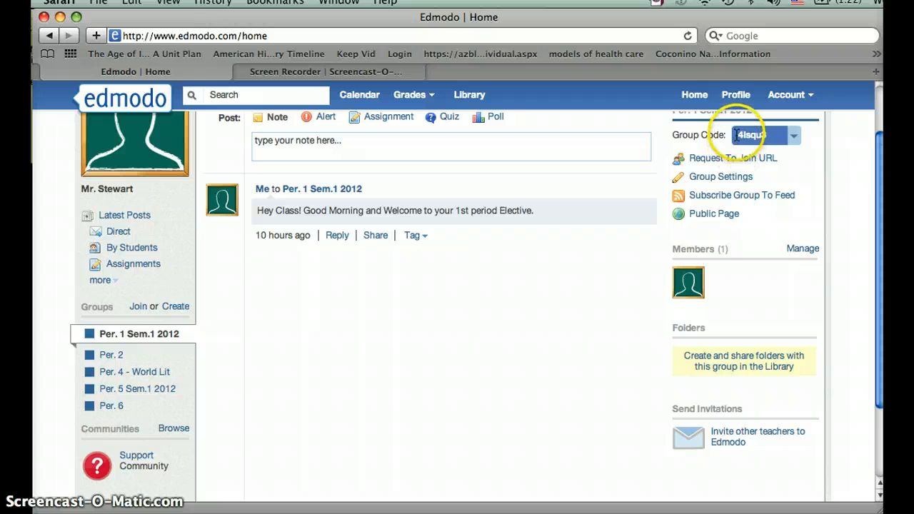
pyautogui.moveTo(737, 135); pyautogui.dragTo(775, 136)
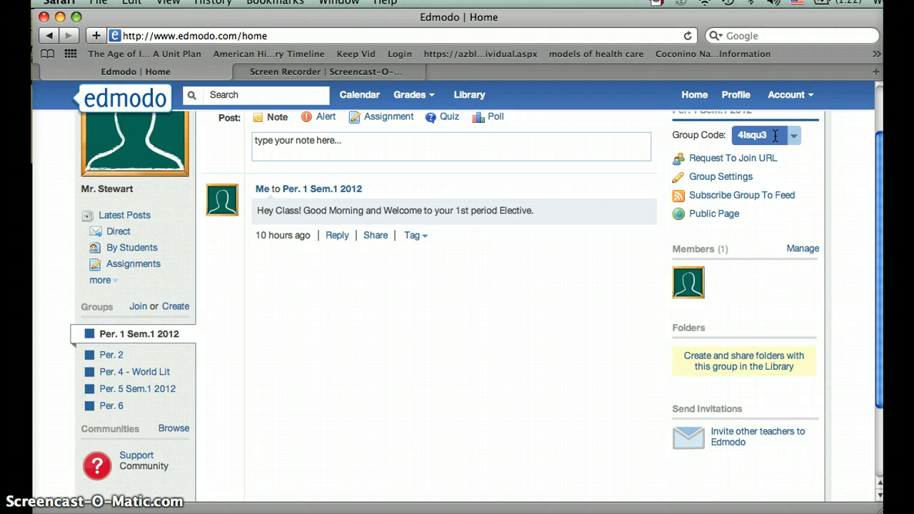
pyautogui.scroll(3, 638, 210)
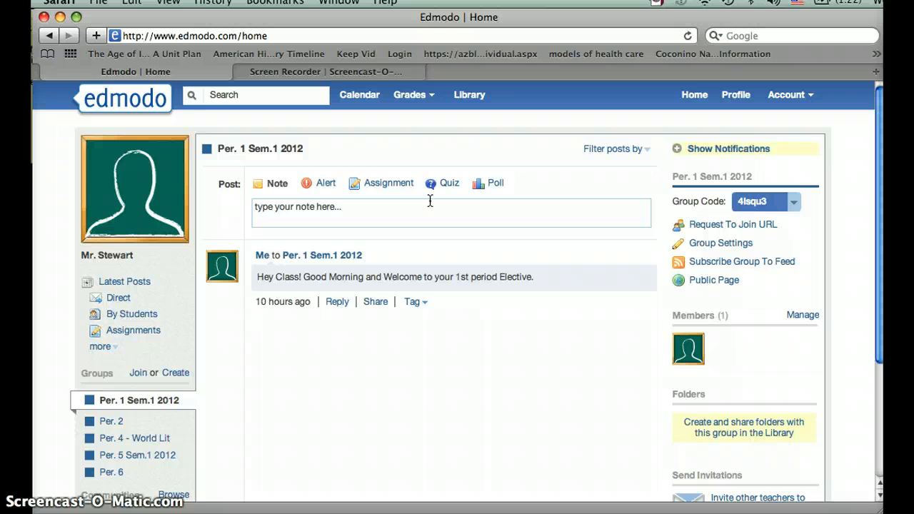
# Check the Group Code options for Per. 2, Per. 4 - World Lit and Per. 5 Sem.1 2012
pyautogui.click(109, 421)
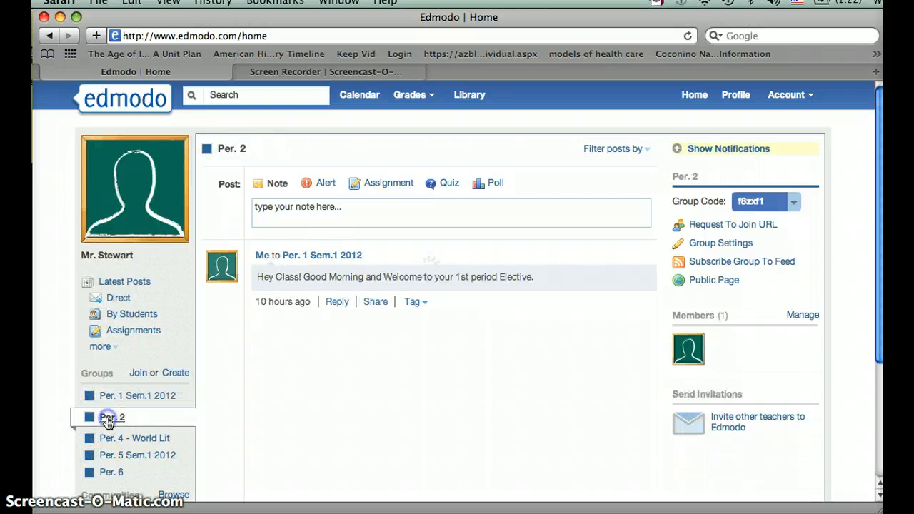
pyautogui.click(113, 440)
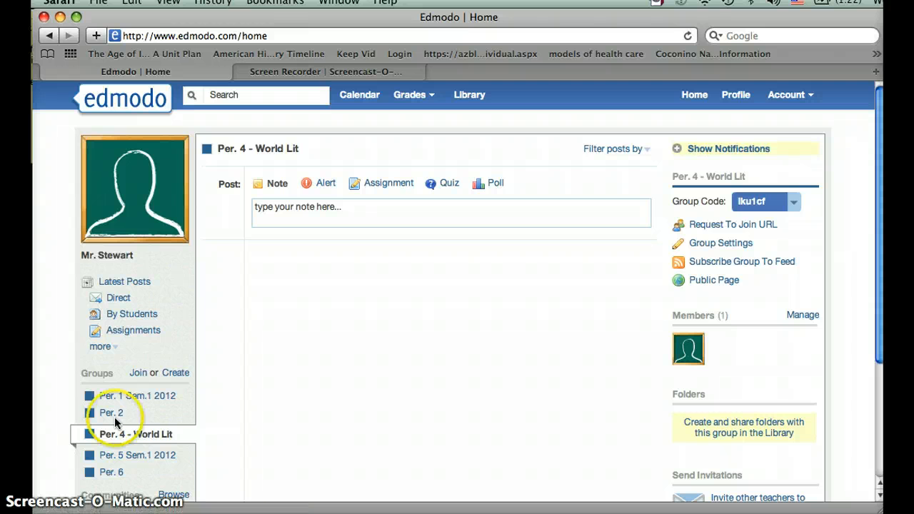
pyautogui.click(114, 419)
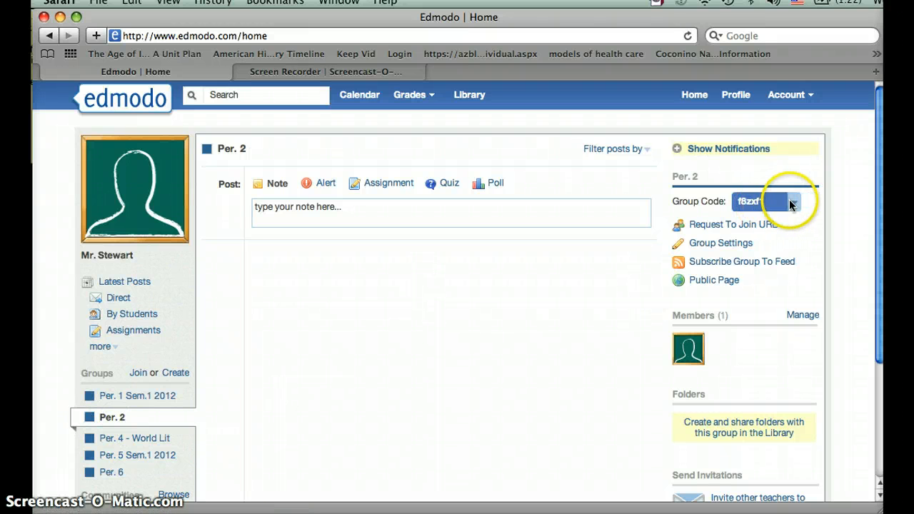
pyautogui.click(791, 204)
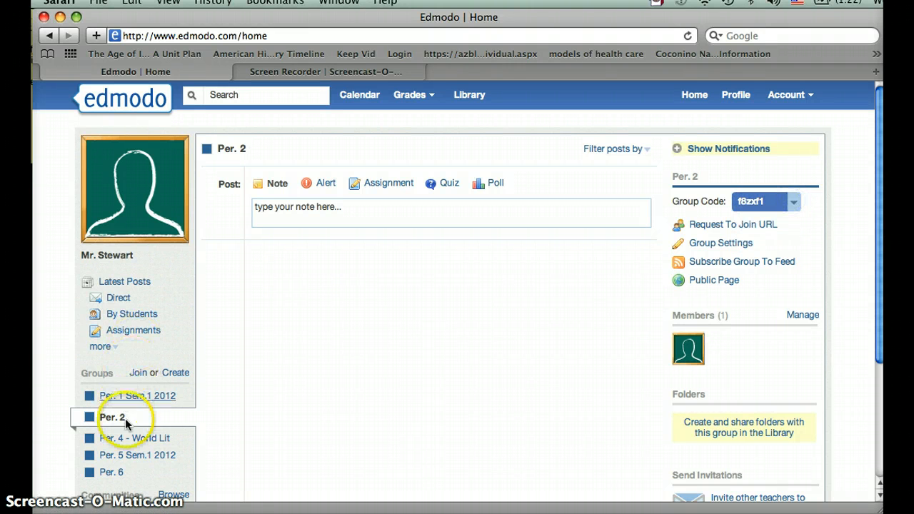
pyautogui.click(124, 443)
pyautogui.click(792, 202)
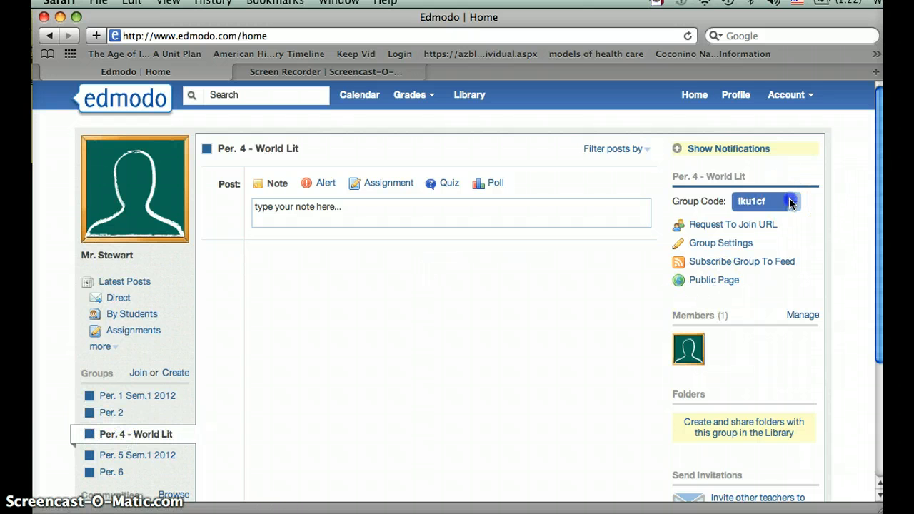
pyautogui.click(134, 456)
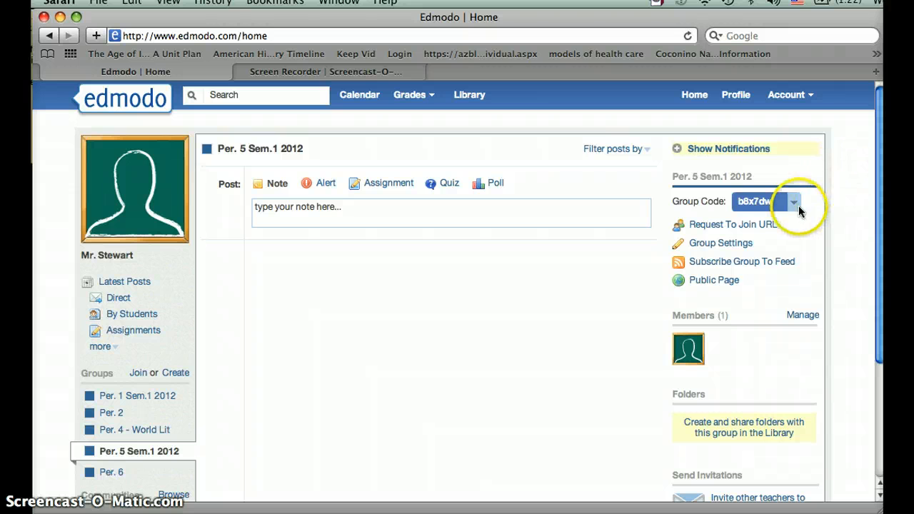
pyautogui.click(794, 204)
pyautogui.click(793, 204)
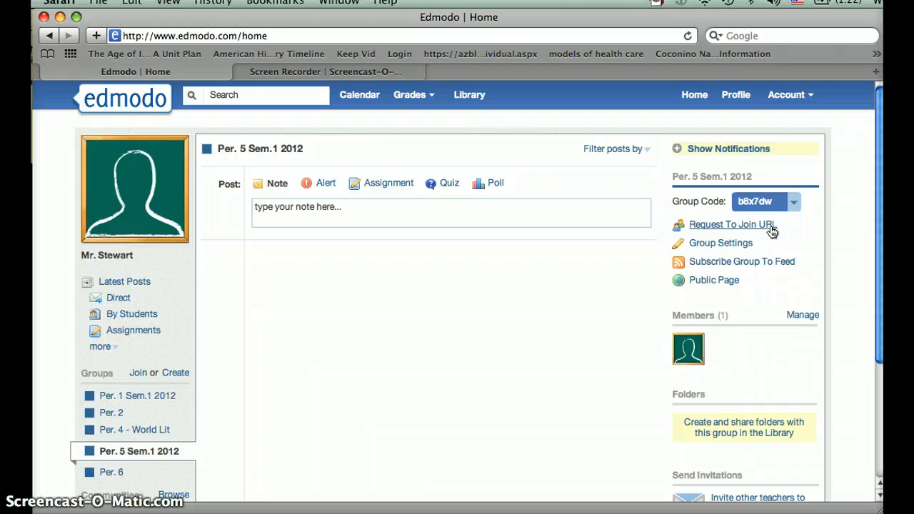
# Open the account Settings page from the Account menu
pyautogui.click(811, 99)
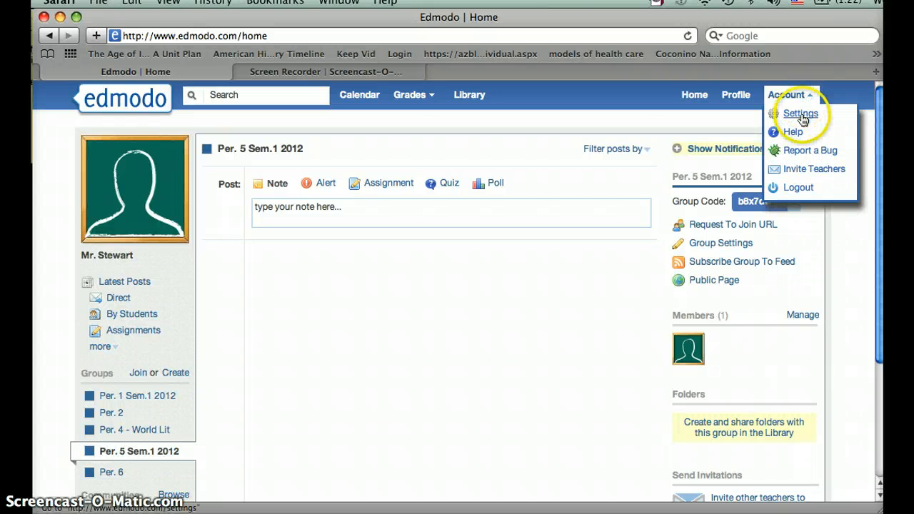
pyautogui.click(801, 114)
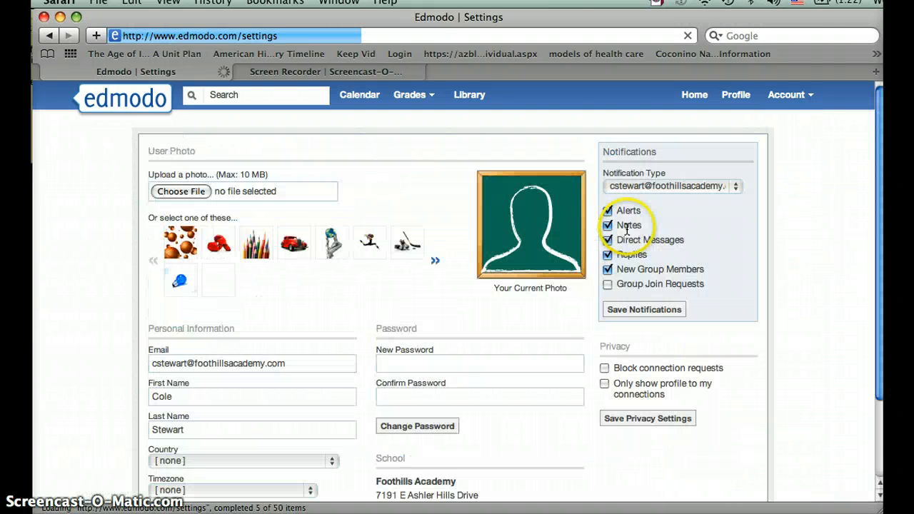
pyautogui.scroll(-3, 541, 236)
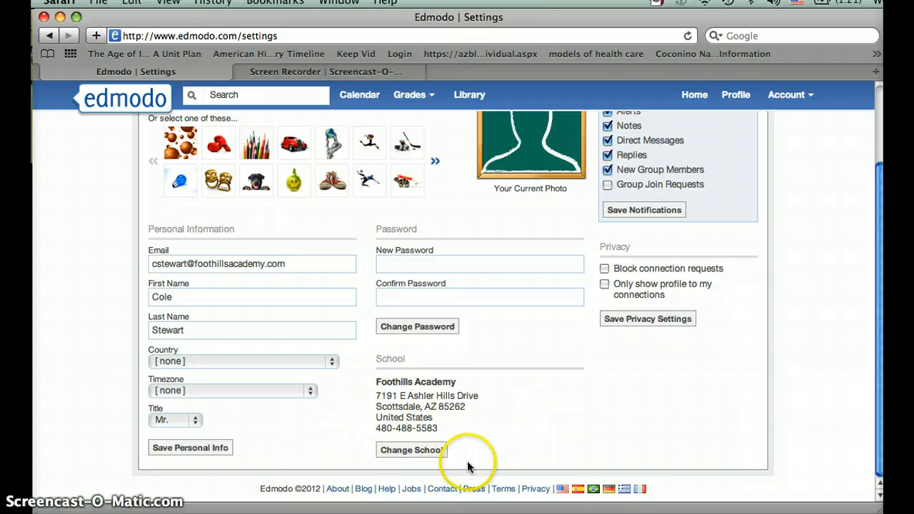
# Highlight the school name Foothills Academy and look through the settings sections
pyautogui.moveTo(373, 382); pyautogui.dragTo(466, 385)
pyautogui.click(426, 381)
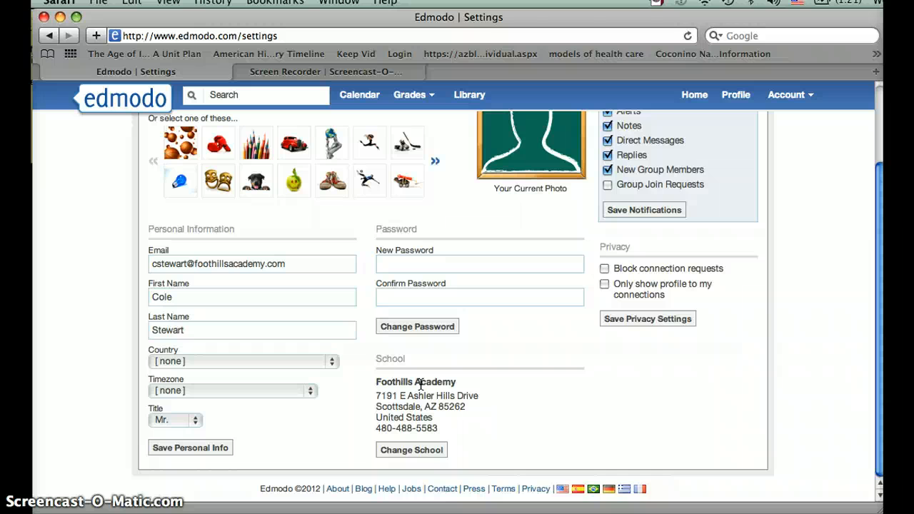
pyautogui.scroll(1, 740, 369)
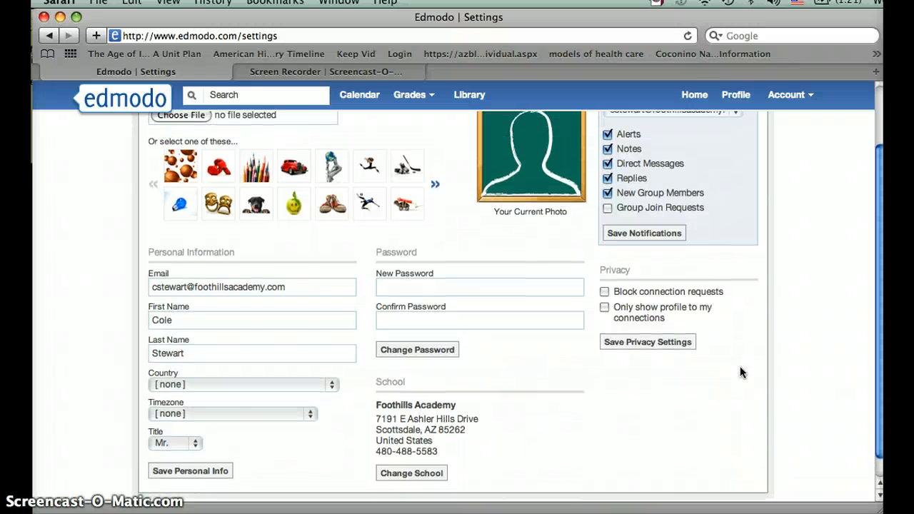
pyautogui.scroll(2, 740, 372)
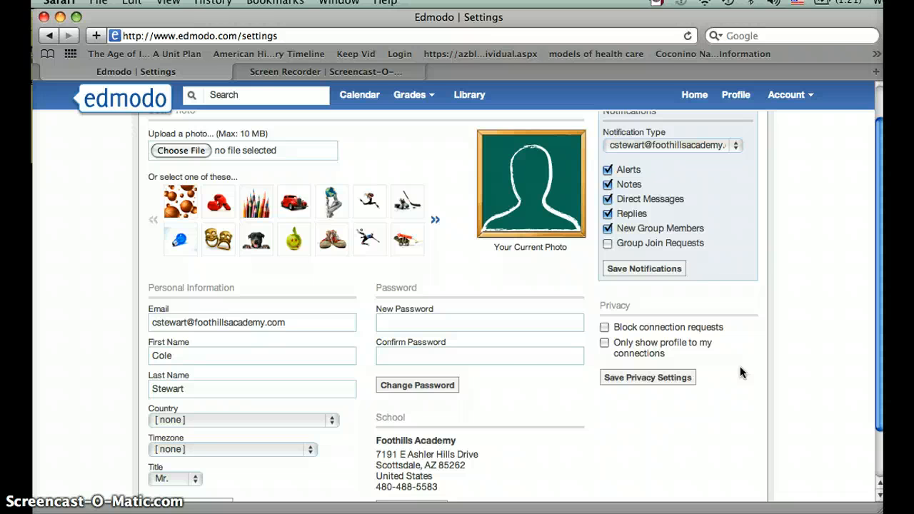
pyautogui.scroll(2, 740, 371)
pyautogui.scroll(-5, 740, 372)
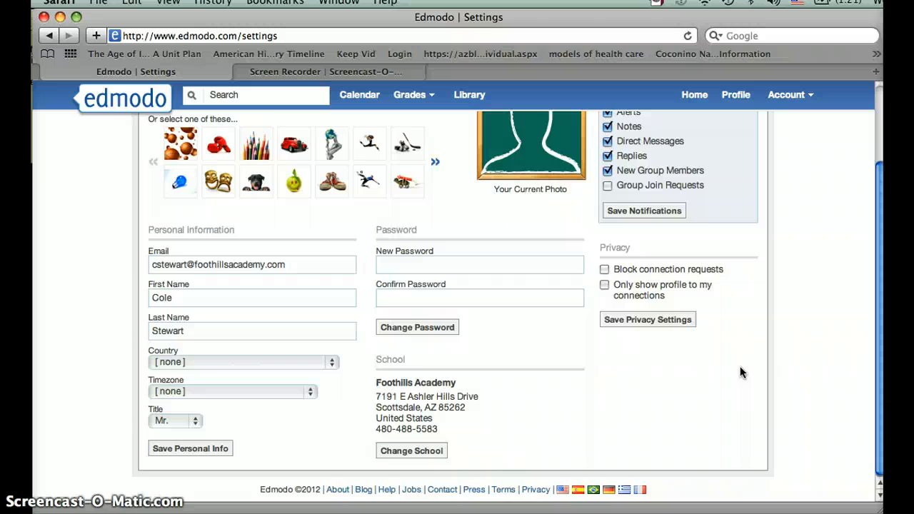
pyautogui.scroll(1, 740, 372)
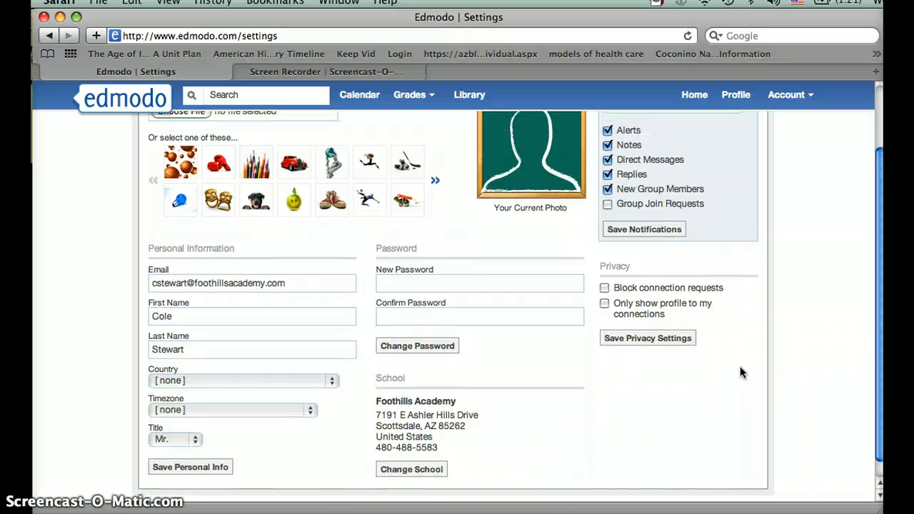
pyautogui.click(411, 470)
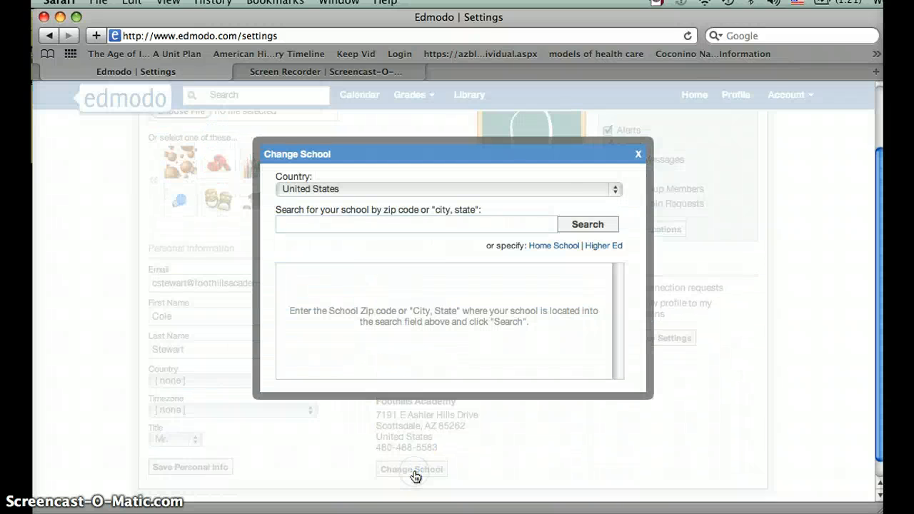
pyautogui.click(379, 227)
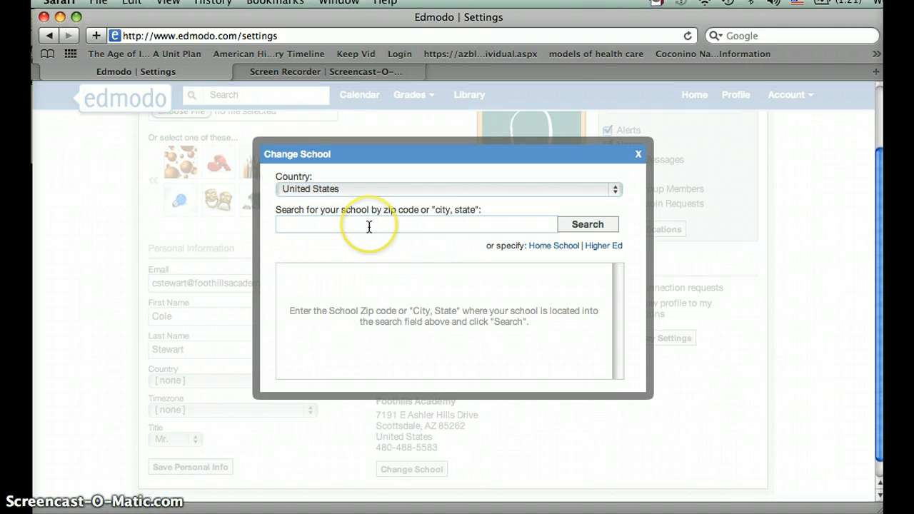
pyautogui.click(638, 157)
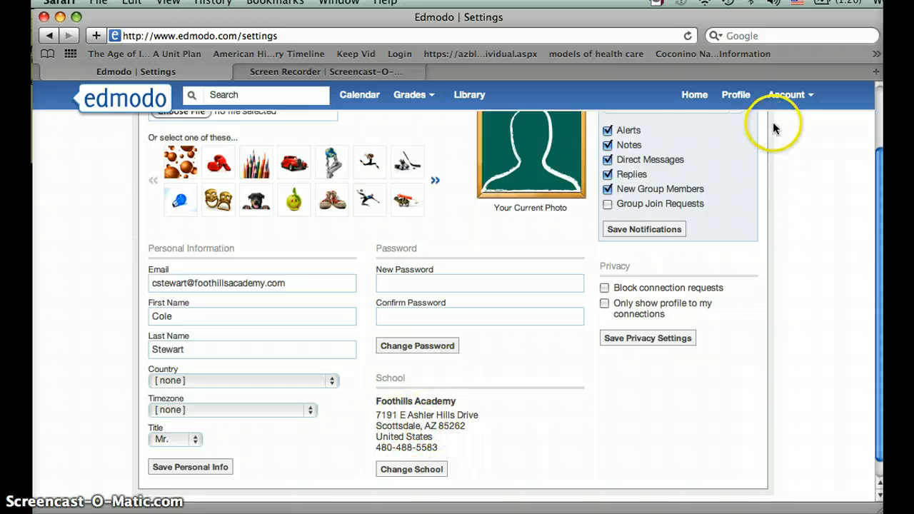
# Return Home and scroll through the empty Per. 5 Sem.1 2012 group page
pyautogui.click(693, 96)
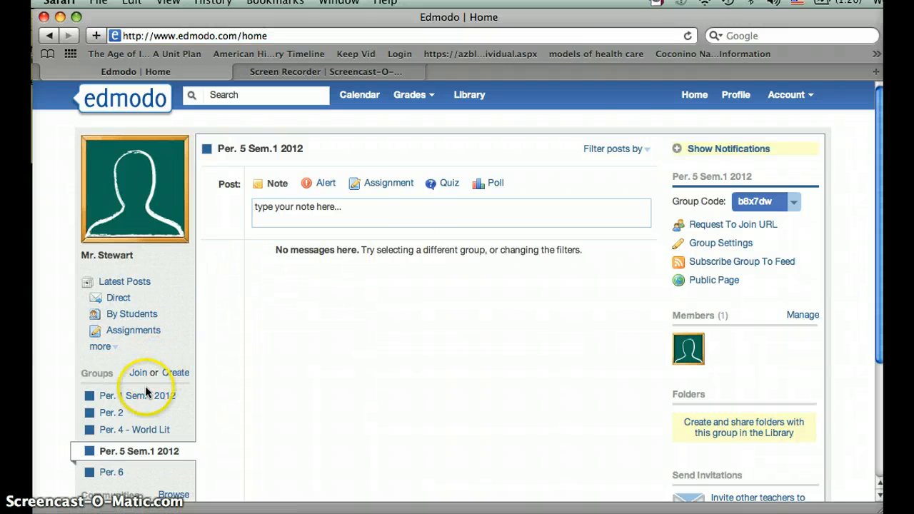
pyautogui.click(691, 96)
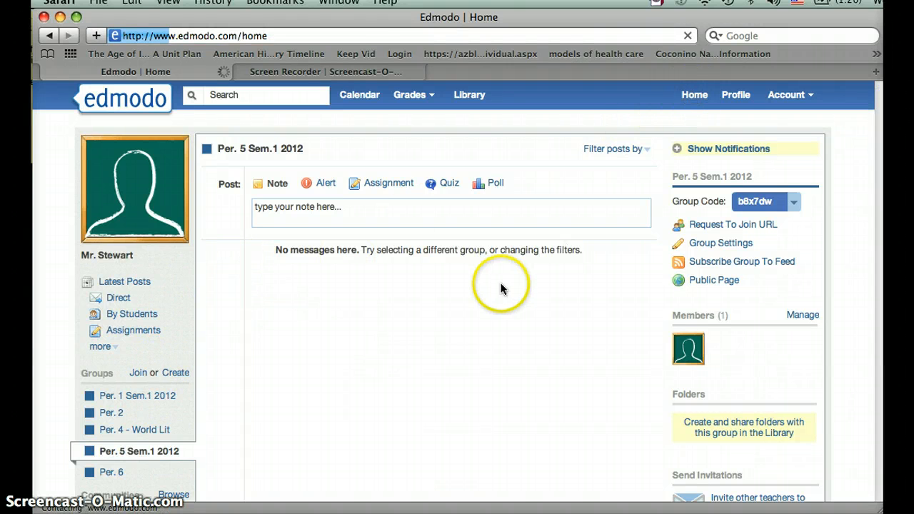
pyautogui.scroll(-5, 555, 226)
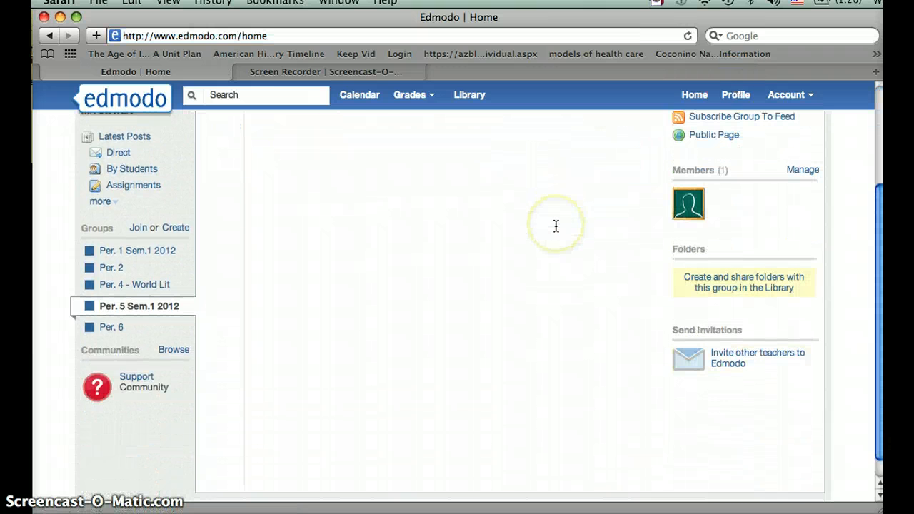
pyautogui.scroll(1, 538, 176)
pyautogui.scroll(-2, 515, 451)
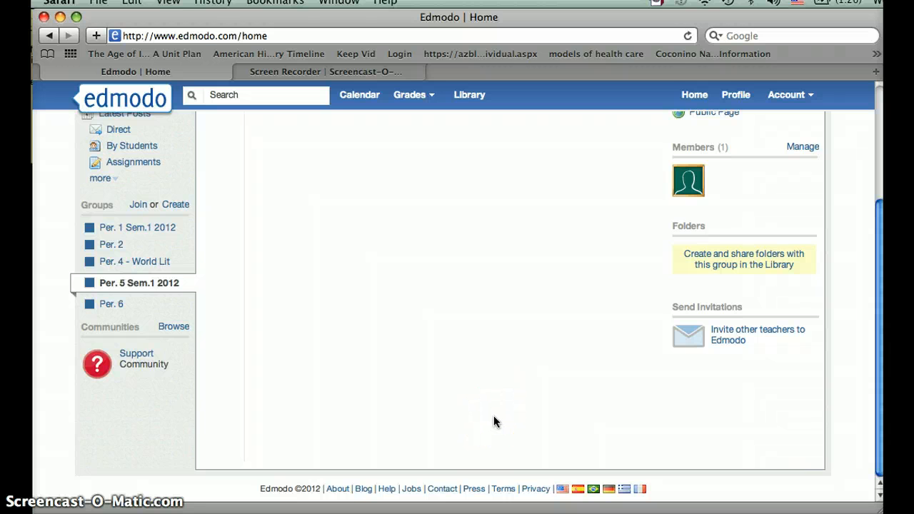
pyautogui.click(491, 434)
pyautogui.scroll(5, 491, 441)
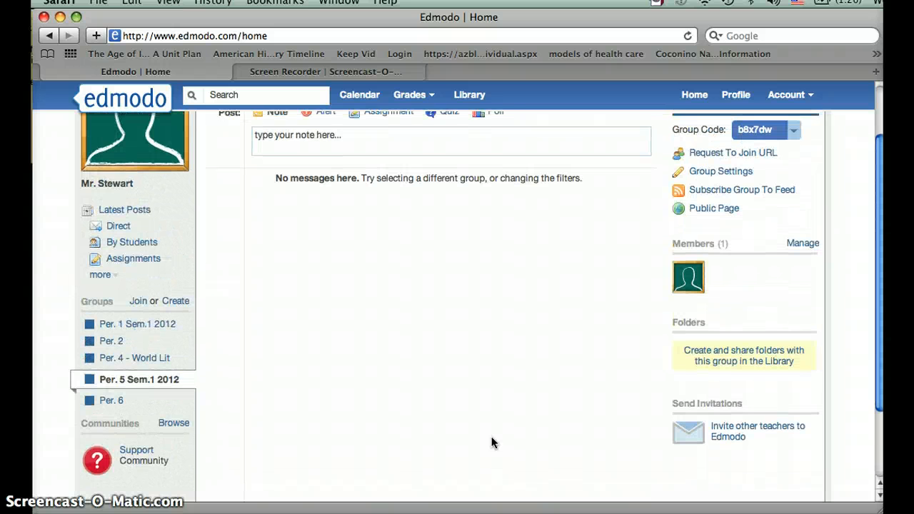
pyautogui.click(485, 448)
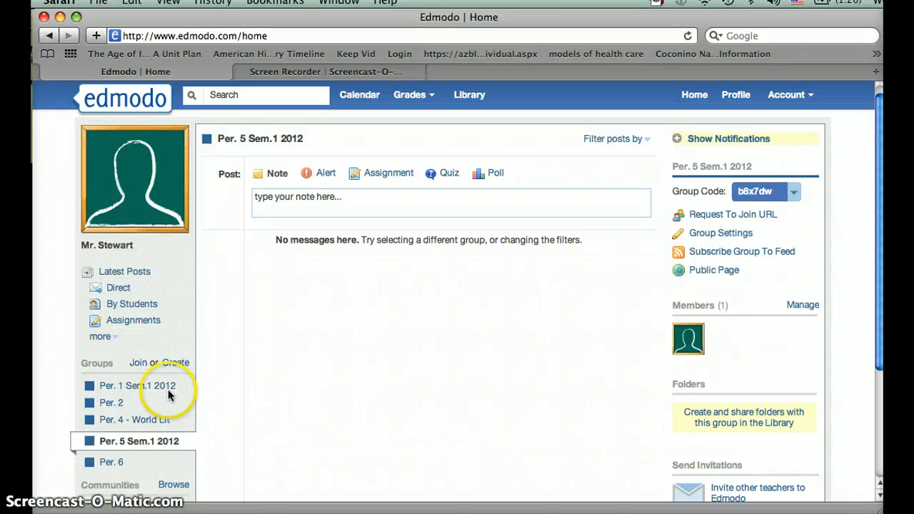
# Open the Per. 1 Sem.1 2012 feed and highlight its welcome post text
pyautogui.click(158, 386)
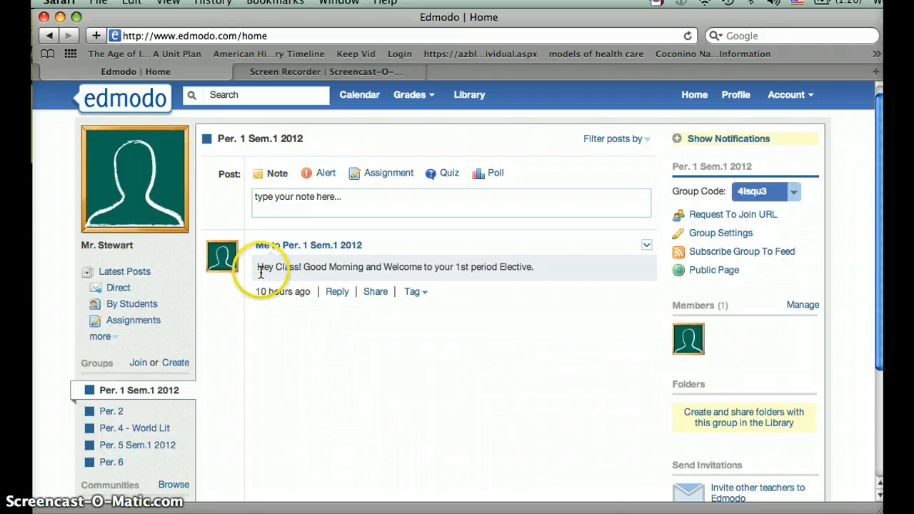
pyautogui.moveTo(257, 268); pyautogui.dragTo(536, 267)
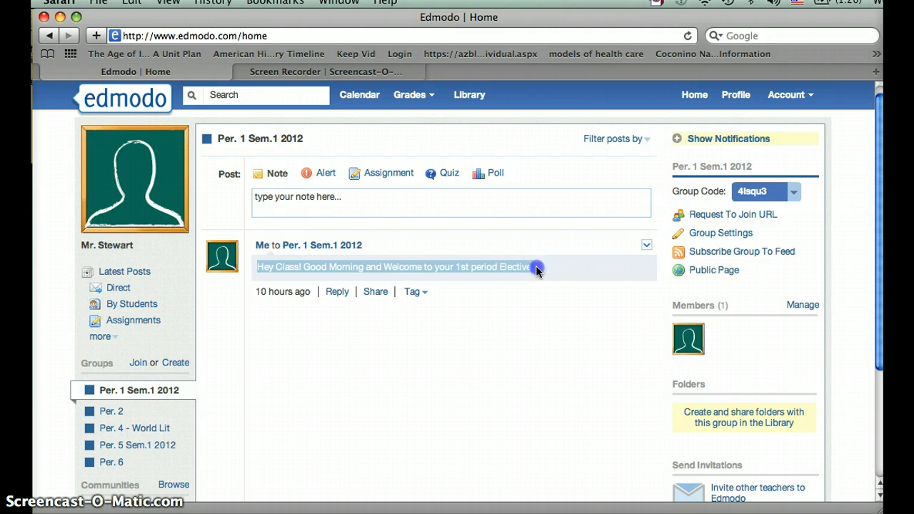
pyautogui.click(536, 268)
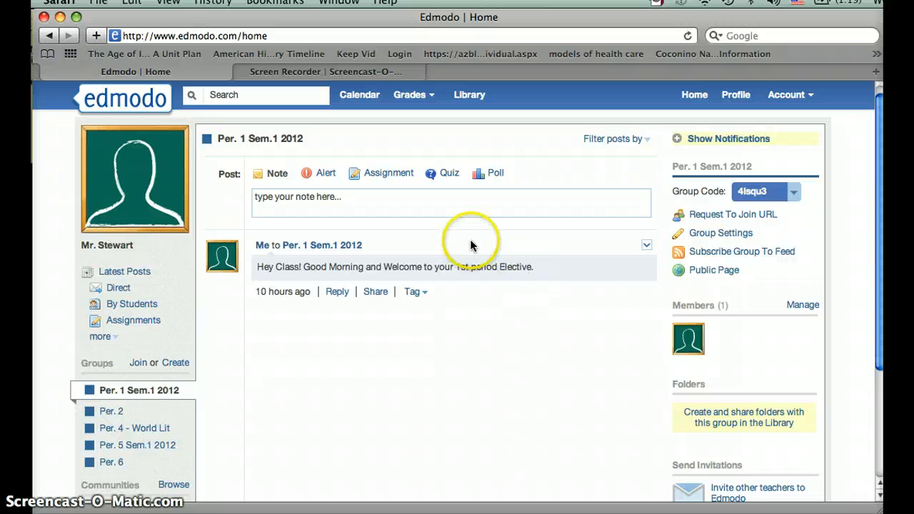
# Write a note reading 'Agenda:' followed by blank numbered items 1., 2. and 3
pyautogui.click(283, 212)
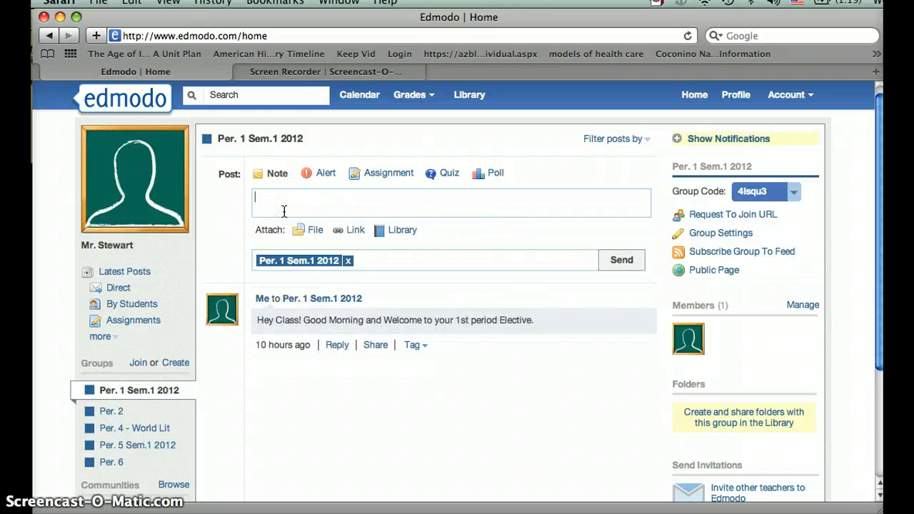
pyautogui.write('Agenda:')
pyautogui.press('Return')
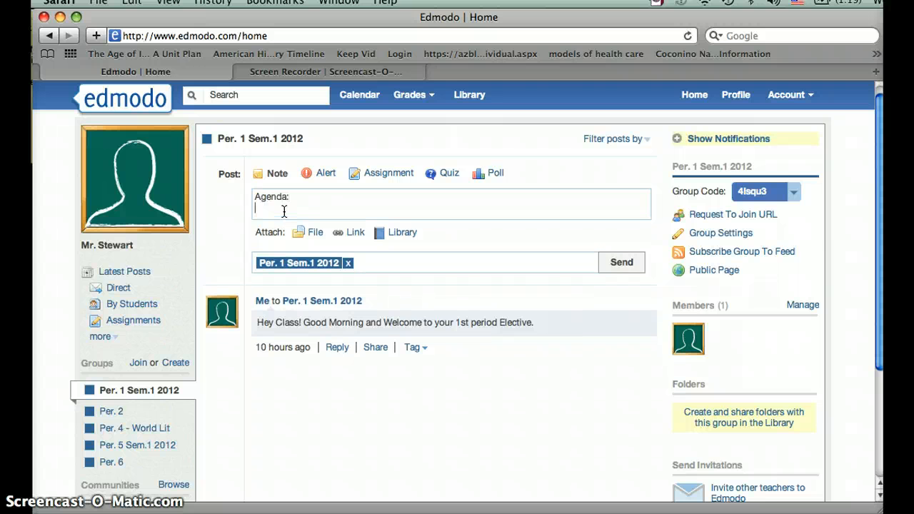
pyautogui.press('Return')
pyautogui.write('1.')
pyautogui.press('Return')
pyautogui.write('2.')
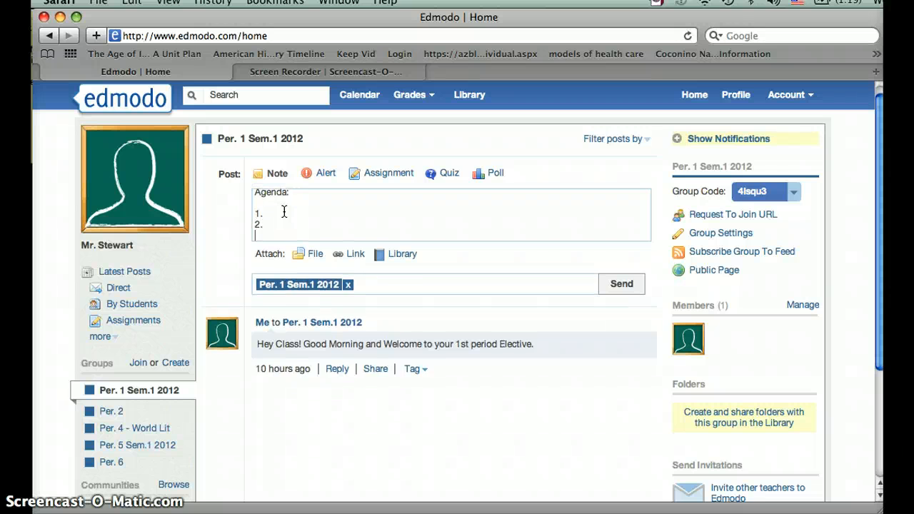
pyautogui.press('Return')
pyautogui.write('3')
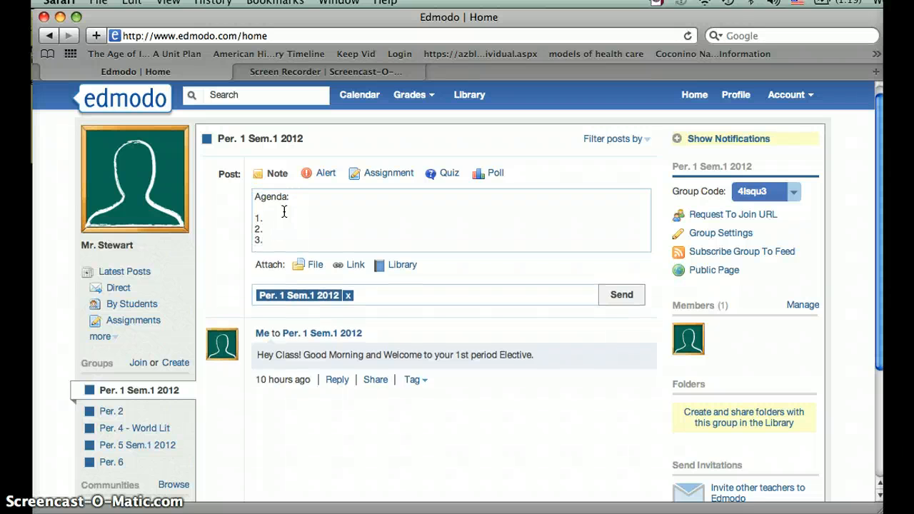
pyautogui.write('.')
pyautogui.press('Return')
# Send the agenda note to Per. 1 Sem.1 2012 and check it in the feed
pyautogui.click(618, 306)
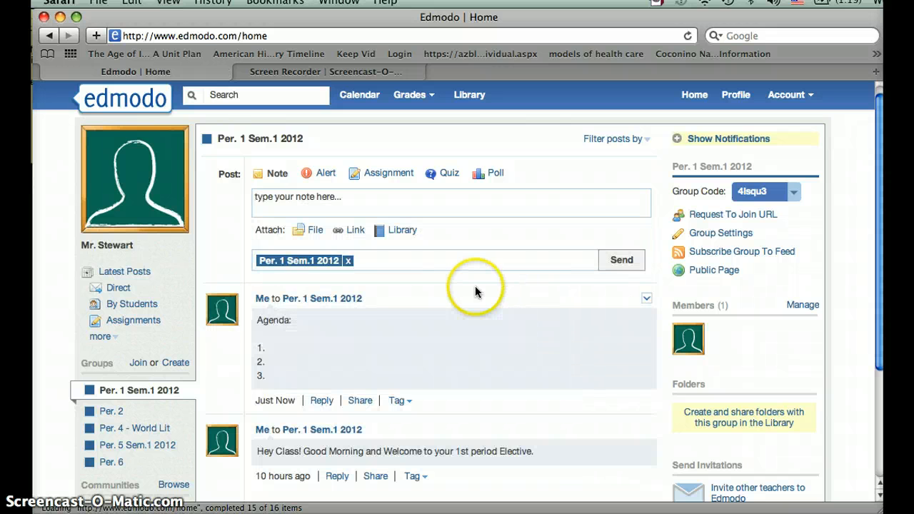
pyautogui.scroll(-2, 428, 300)
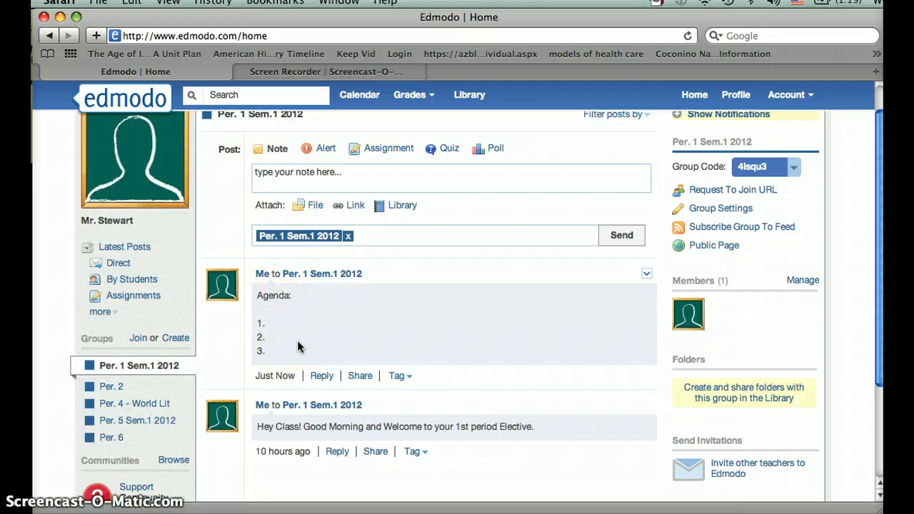
pyautogui.scroll(1, 298, 347)
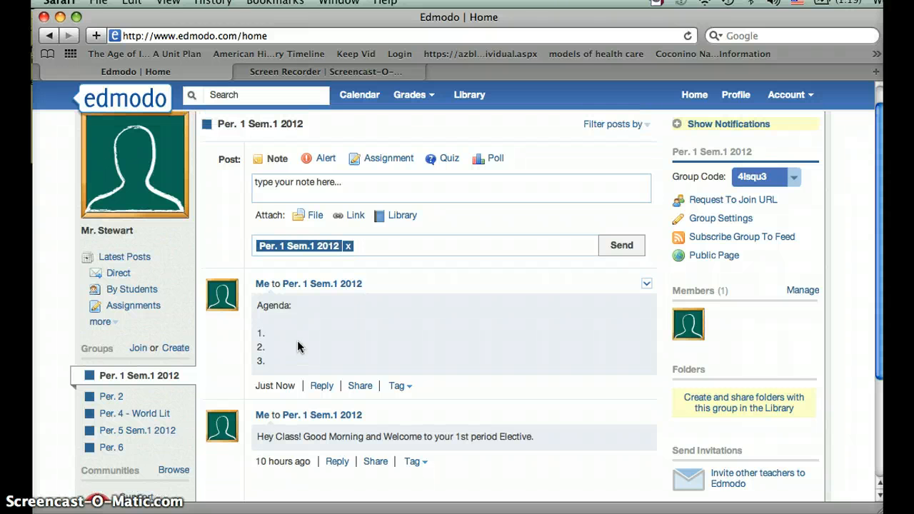
pyautogui.scroll(2, 299, 347)
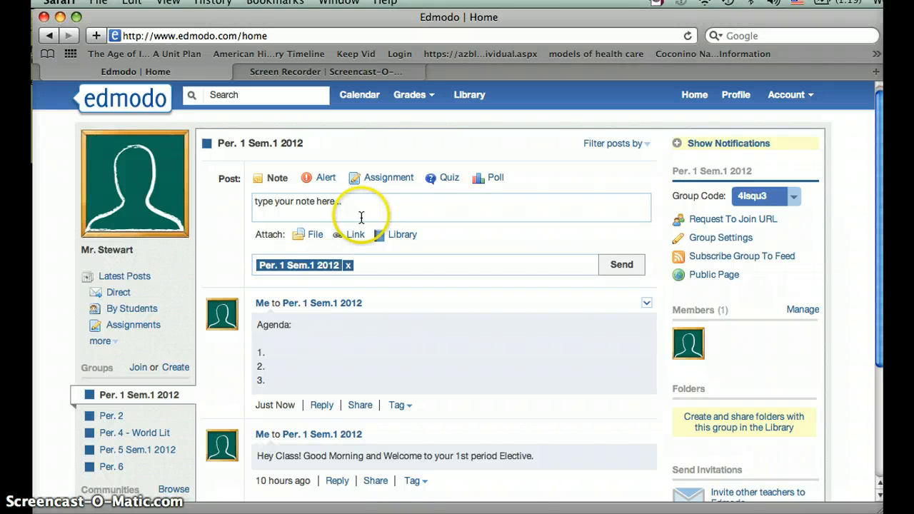
# Make the post an assignment titled 'Assignment 1', browsing saved assignments without loading one
pyautogui.click(380, 184)
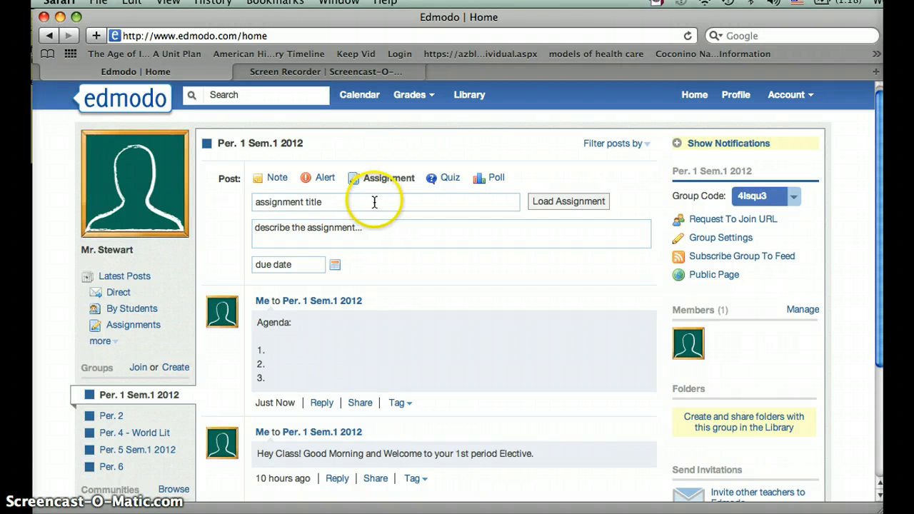
pyautogui.click(374, 202)
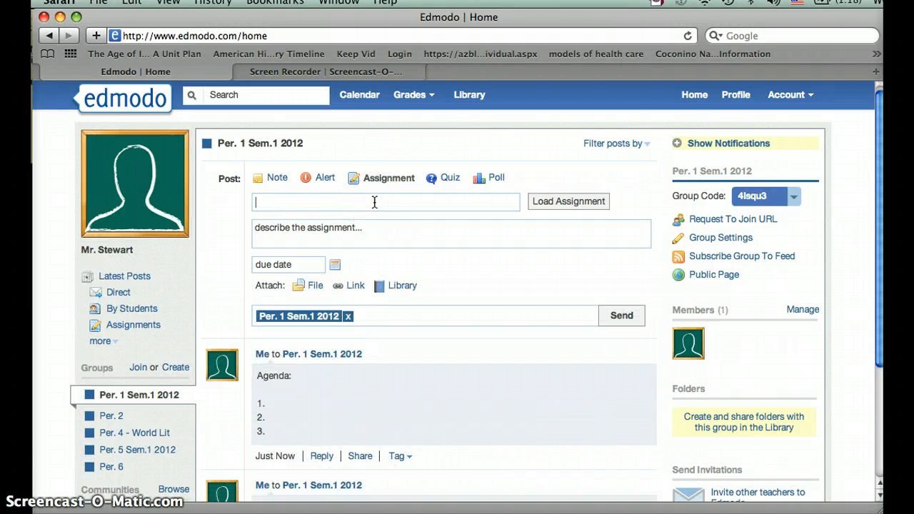
pyautogui.write('Assignment 1')
pyautogui.click(577, 204)
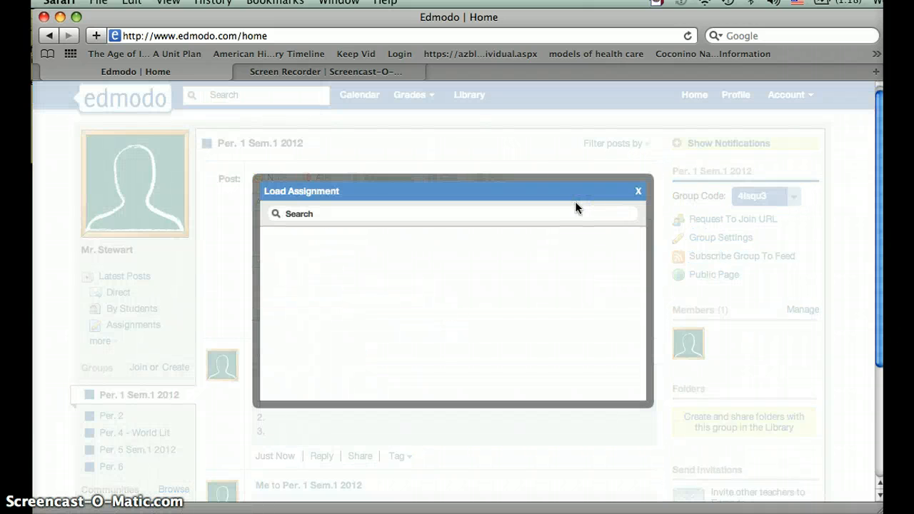
pyautogui.click(550, 211)
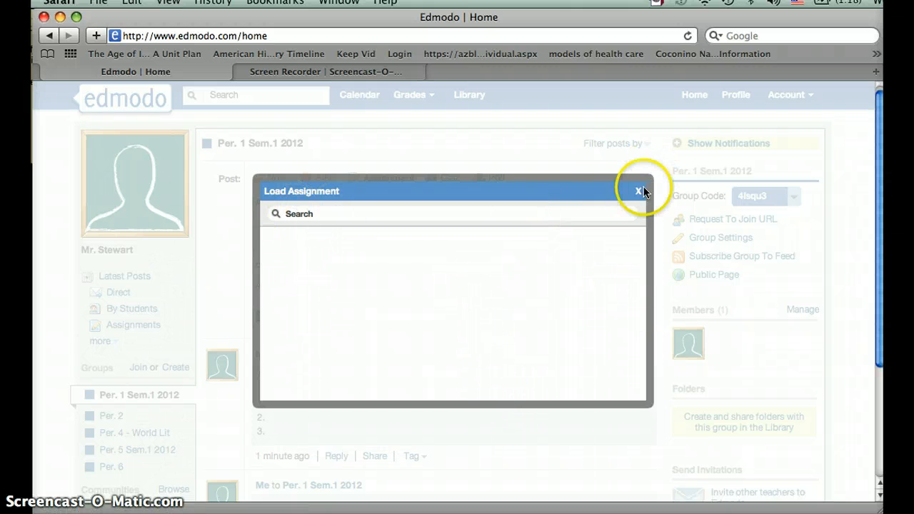
pyautogui.click(639, 189)
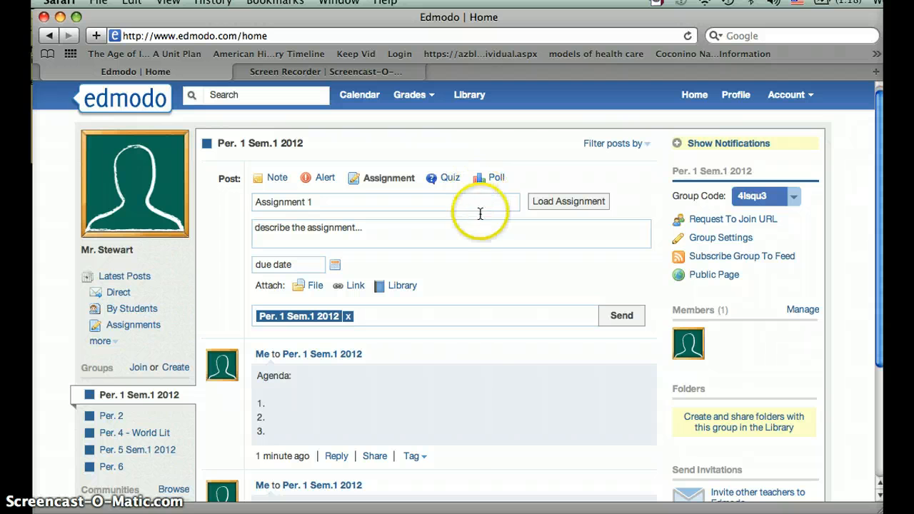
# Attach Reconstruction_Personal_Book Project.doc from Desktop > U.S. History to Assignment 1
pyautogui.click(313, 285)
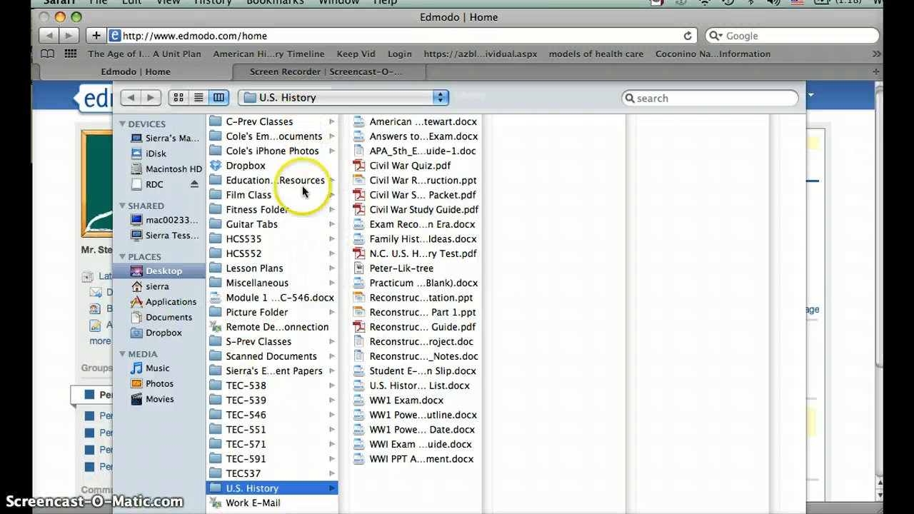
pyautogui.click(291, 268)
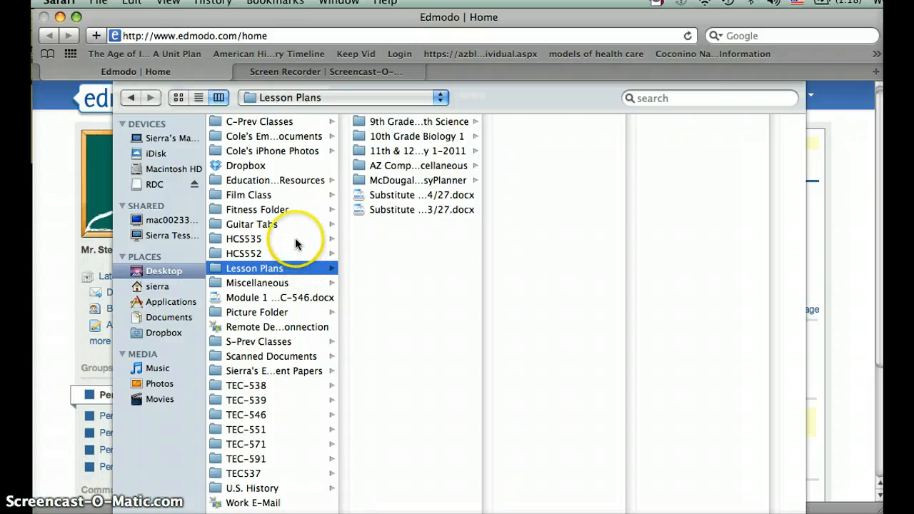
pyautogui.click(264, 490)
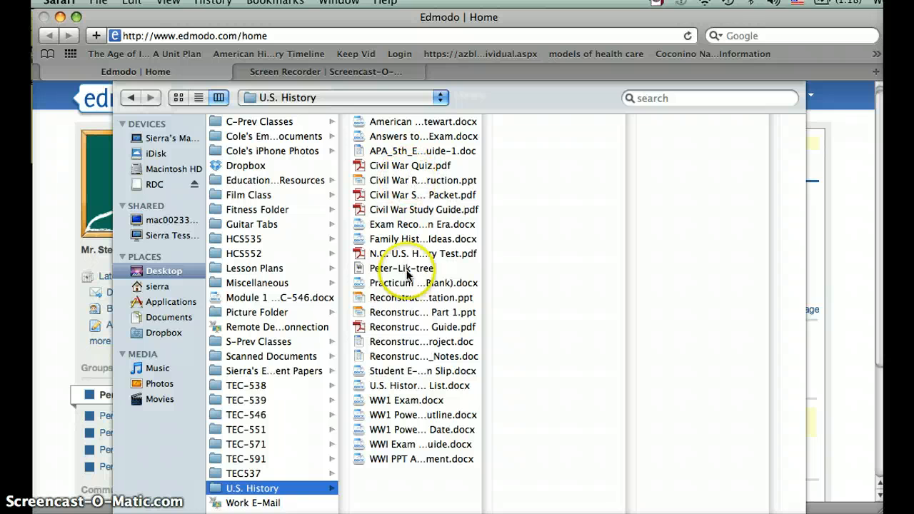
pyautogui.click(407, 327)
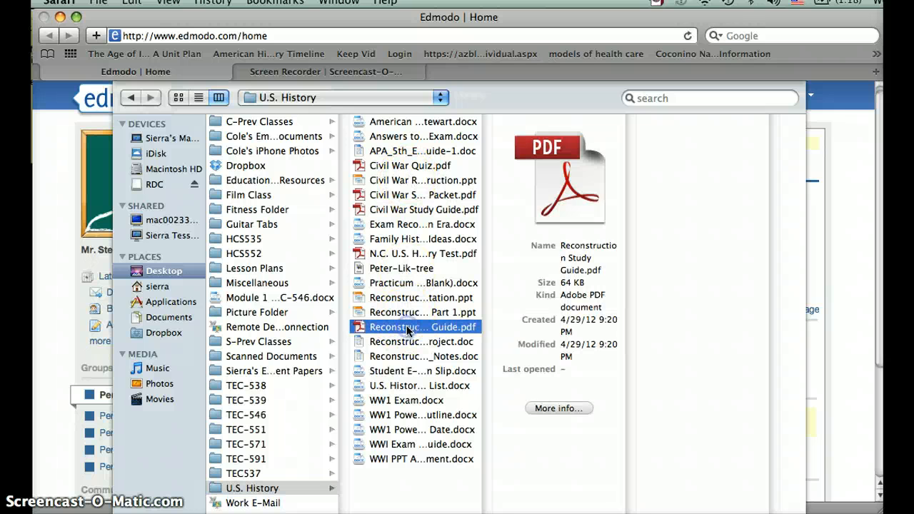
pyautogui.click(408, 343)
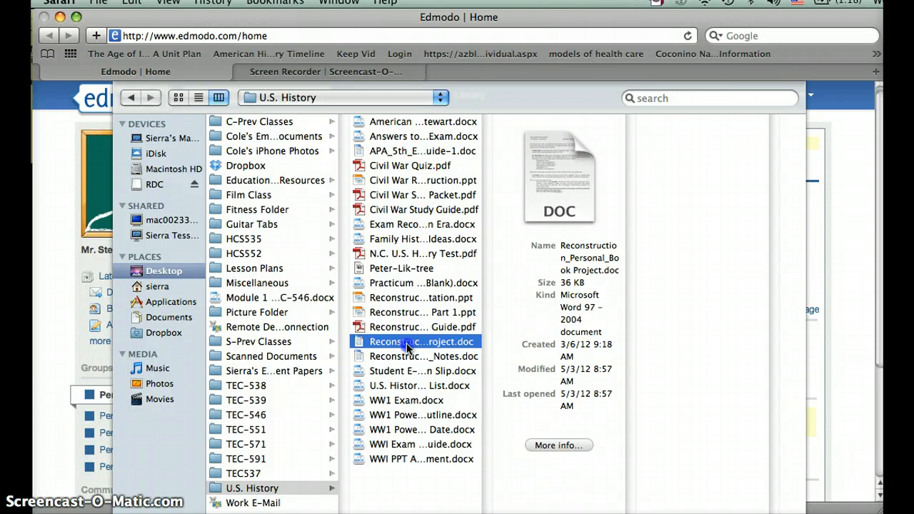
pyautogui.doubleClick(408, 346)
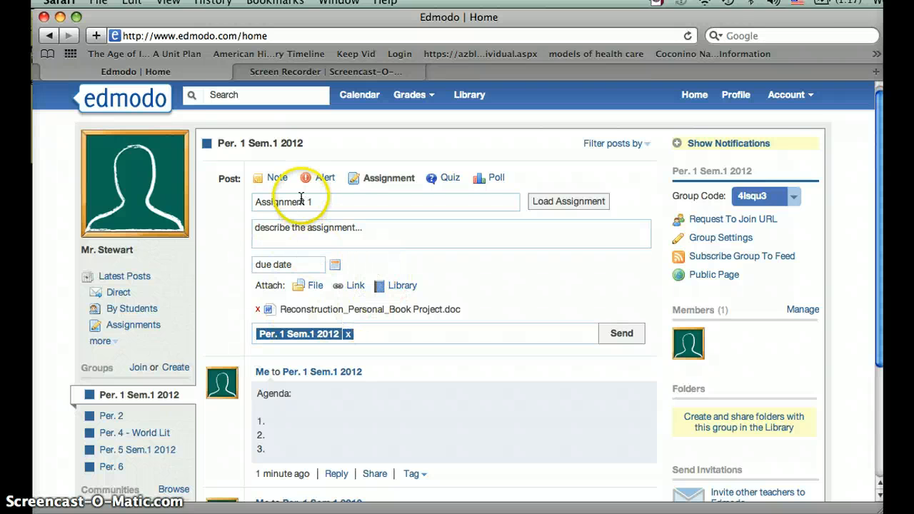
# Leave the description and due date blank and switch the post to Quiz
pyautogui.click(315, 235)
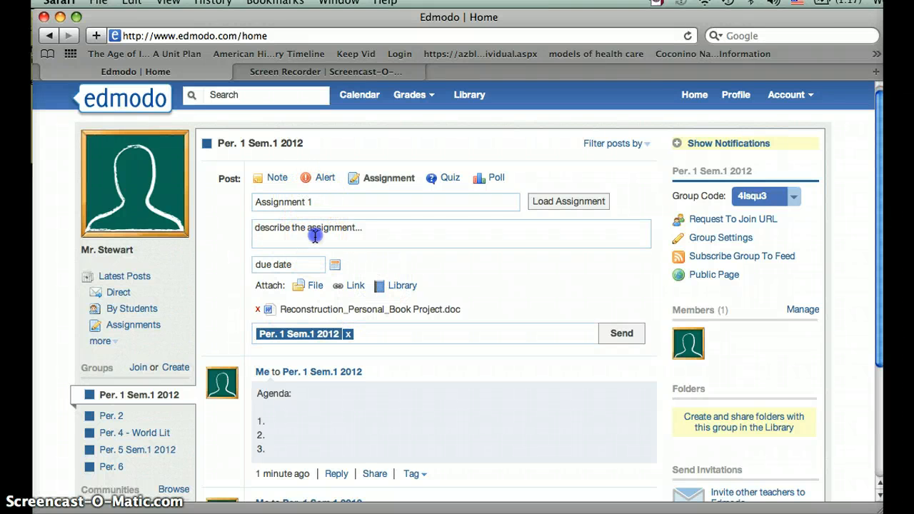
pyautogui.click(305, 265)
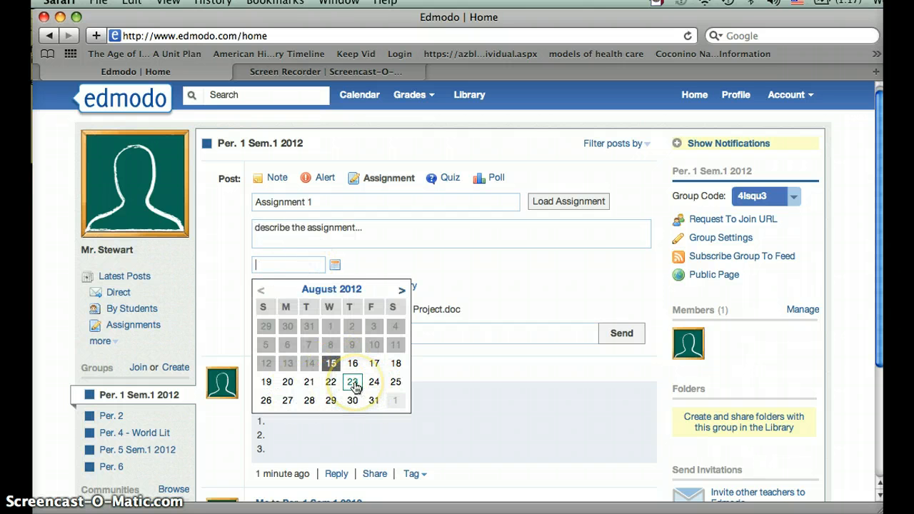
pyautogui.click(456, 302)
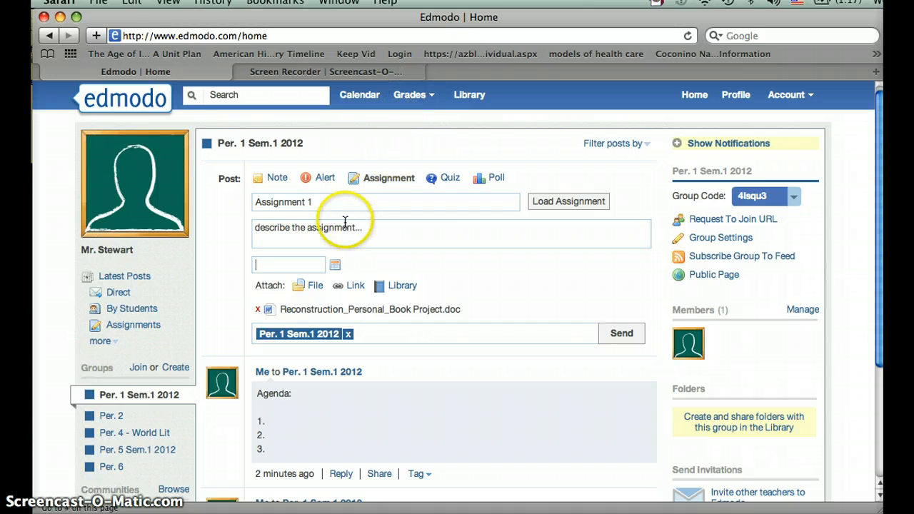
pyautogui.click(444, 183)
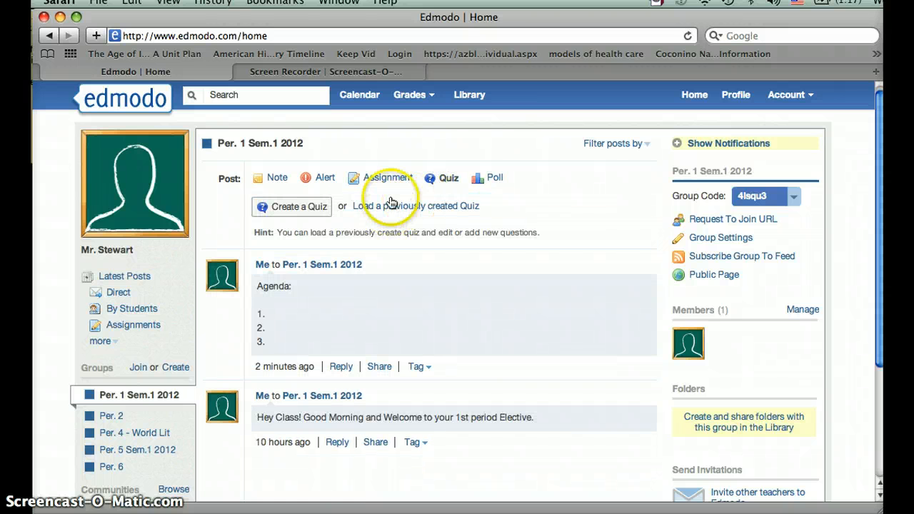
# Start a new blank quiz, then bring the U.S. History Finder window forward
pyautogui.click(298, 208)
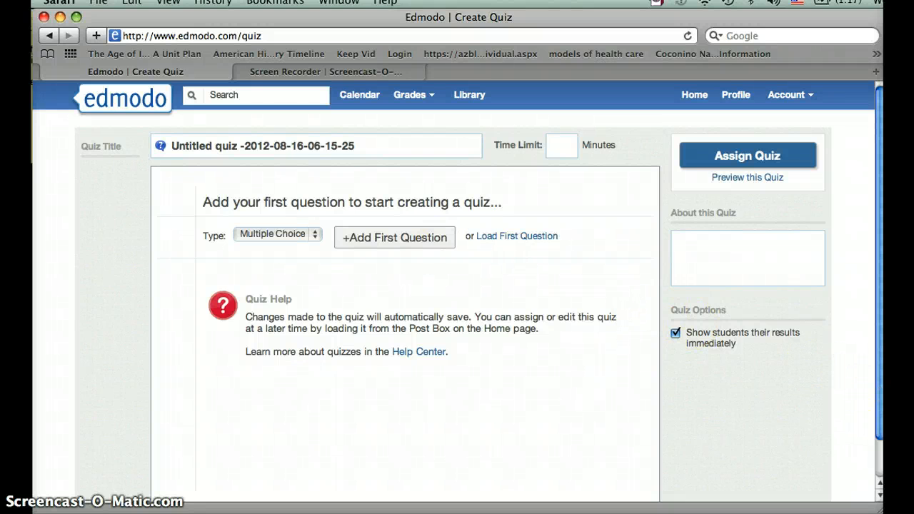
pyautogui.click(828, 513)
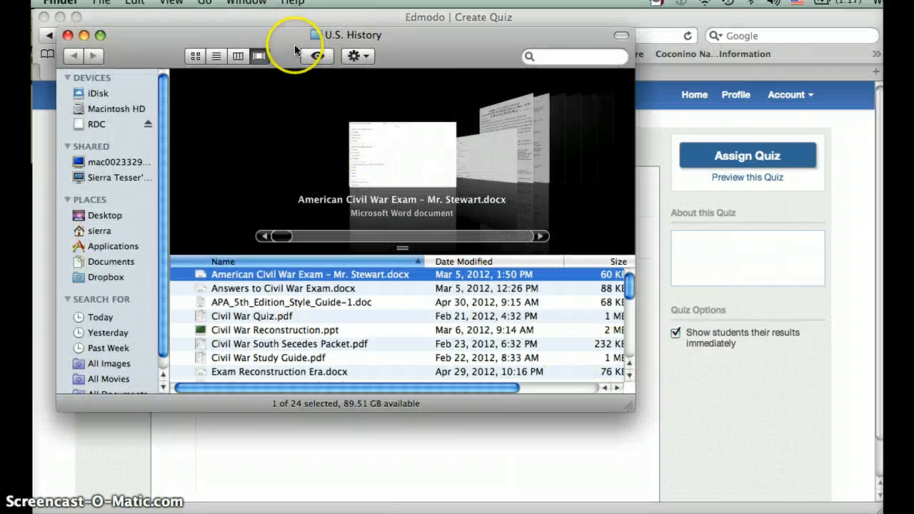
# Open Exam Reconstruction Era.docx from the U.S. History folder in Word
pyautogui.moveTo(330, 41); pyautogui.dragTo(694, 59)
pyautogui.scroll(-5, 592, 198)
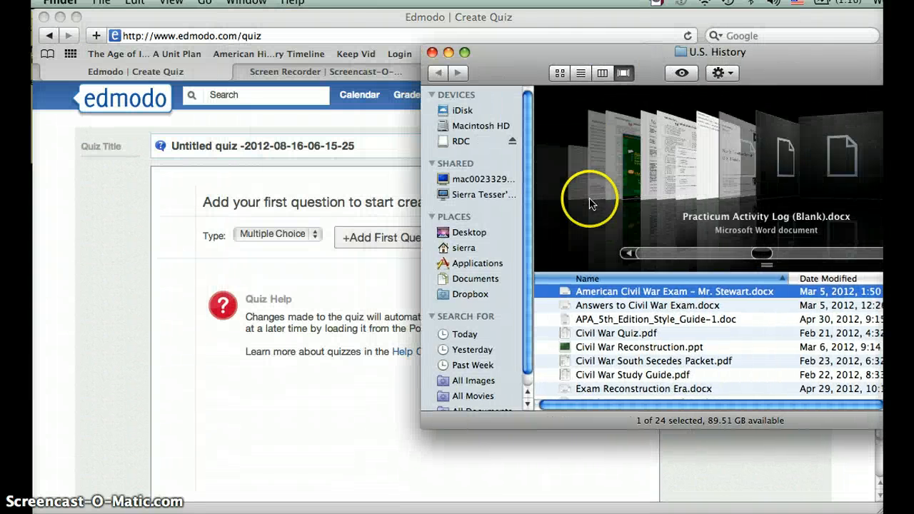
pyautogui.scroll(-1, 610, 386)
pyautogui.scroll(3, 609, 369)
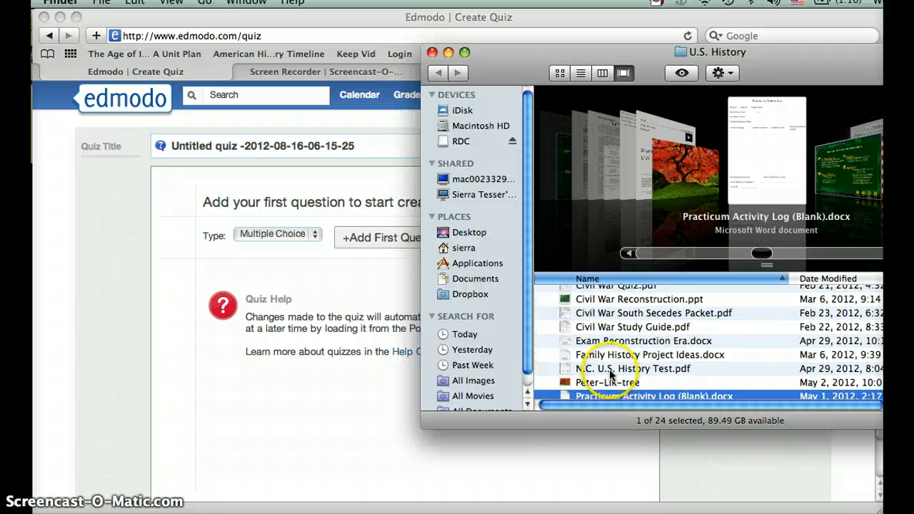
pyautogui.doubleClick(596, 343)
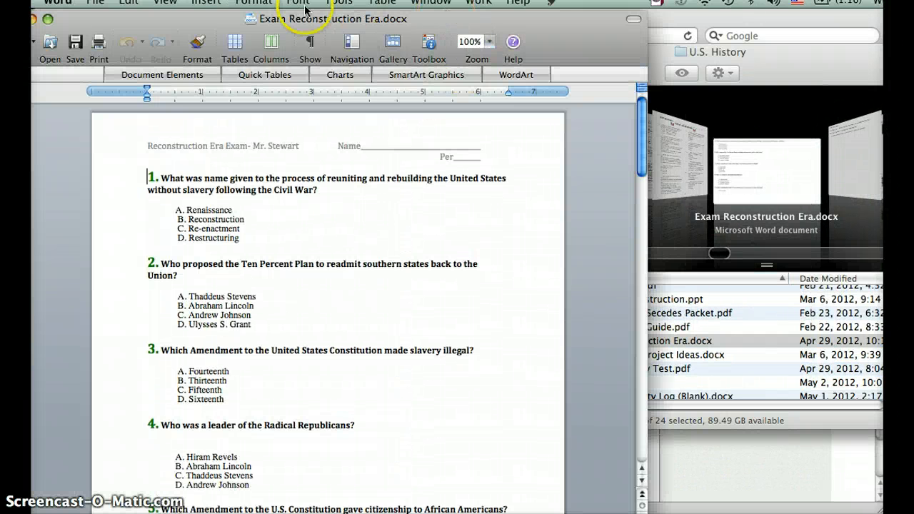
# Place the exam on the right, select question 1 and its choices A–D, then return to the quiz
pyautogui.moveTo(382, 17); pyautogui.dragTo(683, 21)
pyautogui.click(528, 176)
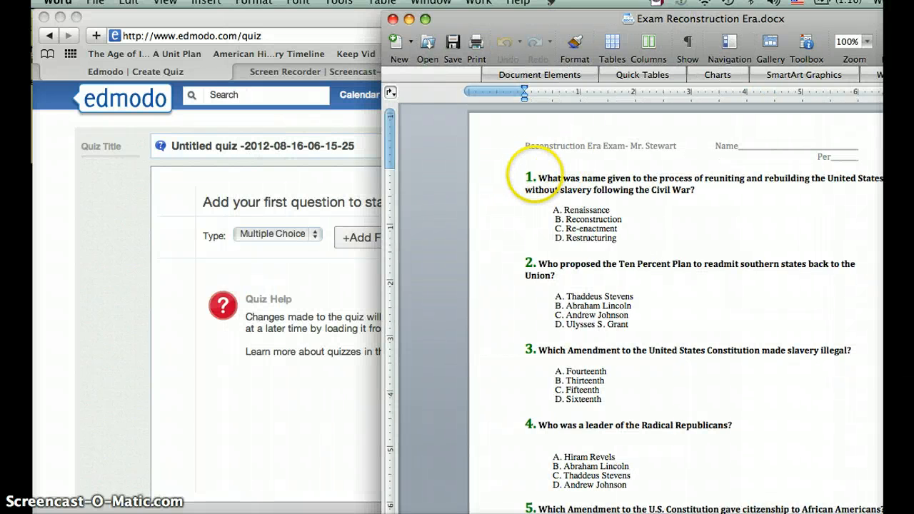
pyautogui.moveTo(531, 175); pyautogui.dragTo(700, 194)
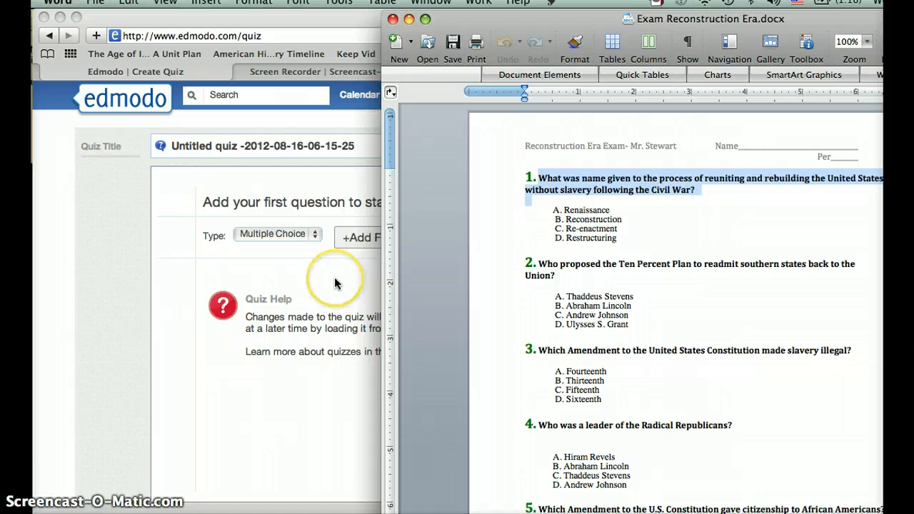
pyautogui.moveTo(563, 208); pyautogui.dragTo(612, 248)
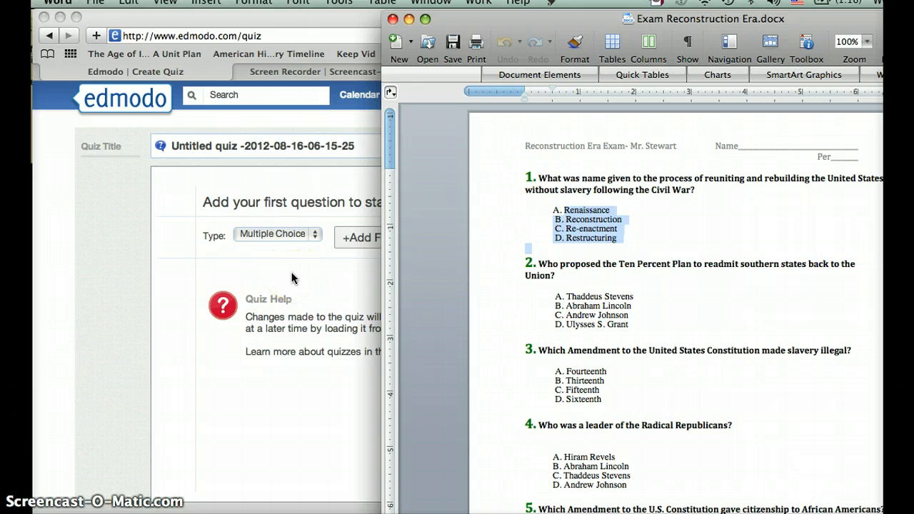
pyautogui.click(340, 274)
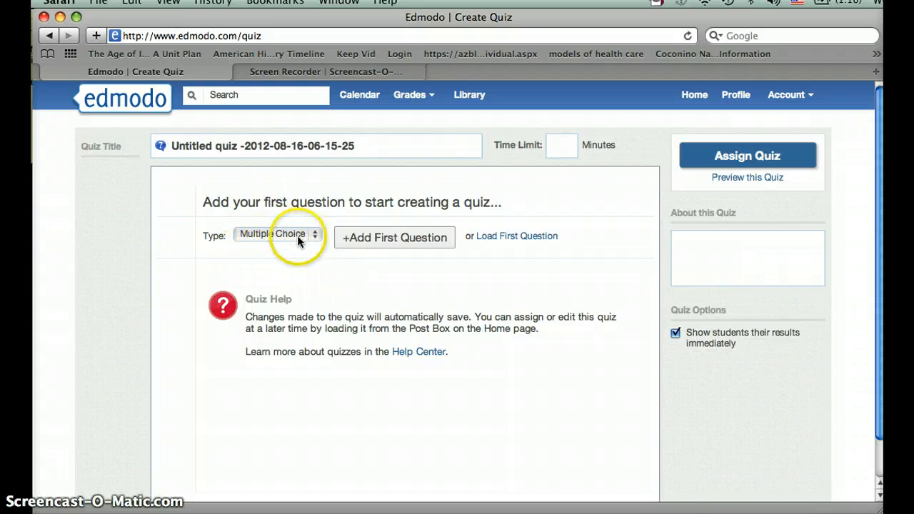
# Add question 1 as Multiple Choice and put the cursor in its Question Prompt box
pyautogui.click(278, 235)
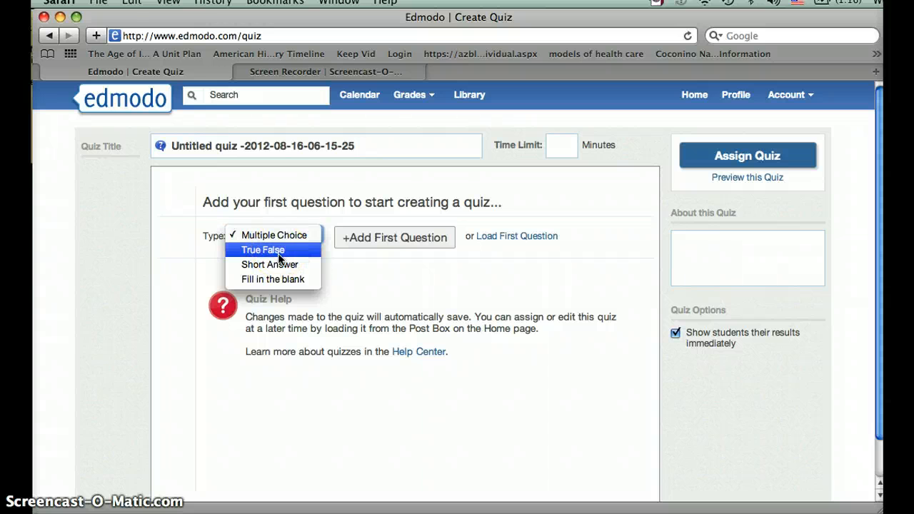
pyautogui.click(387, 271)
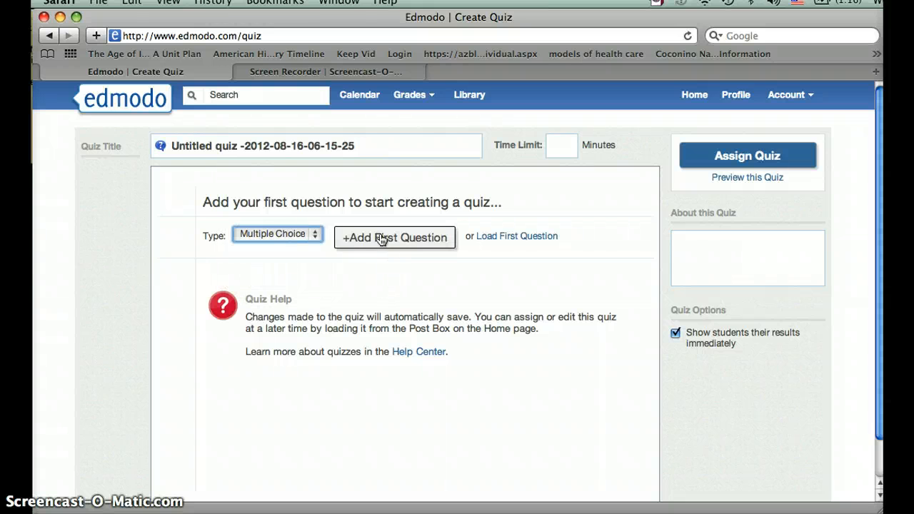
pyautogui.click(382, 239)
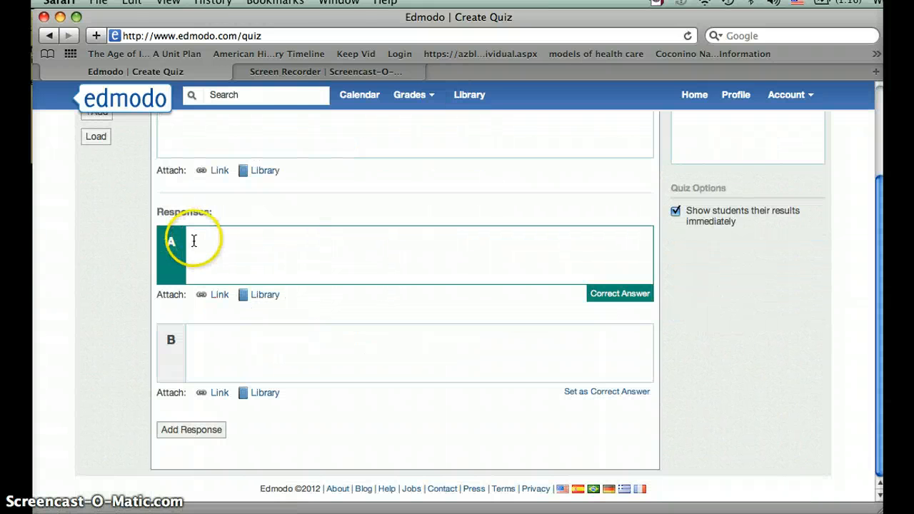
pyautogui.scroll(3, 341, 172)
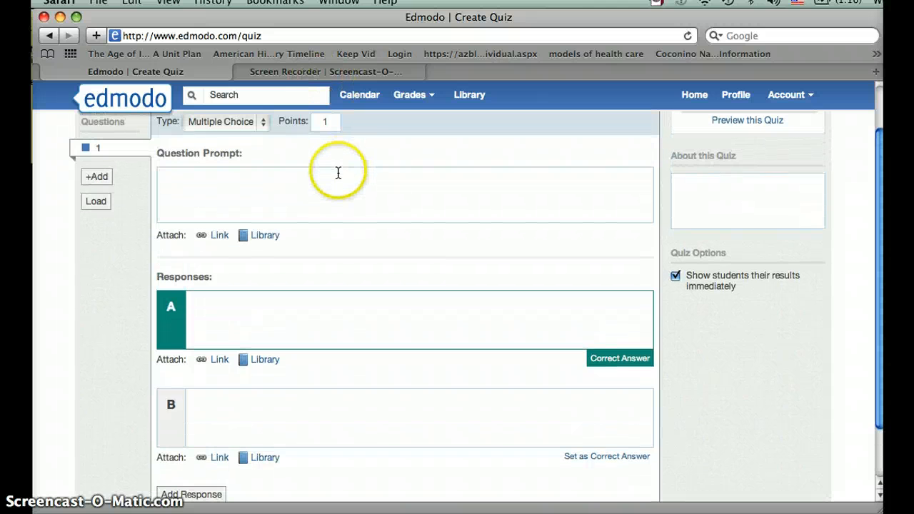
pyautogui.click(183, 194)
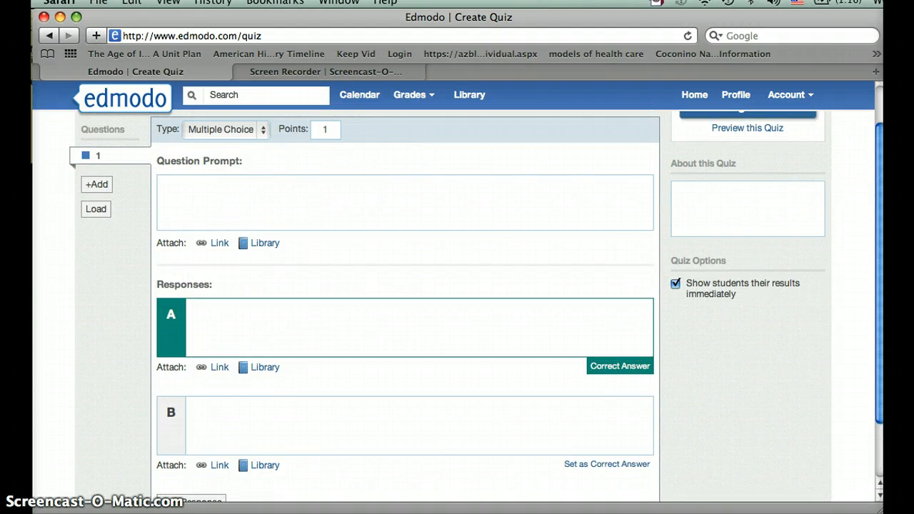
# Select question 1's text in the Word exam for the quiz prompt, then return to the browser
pyautogui.press('super+Tab')
pyautogui.moveTo(540, 175); pyautogui.dragTo(243, 200)
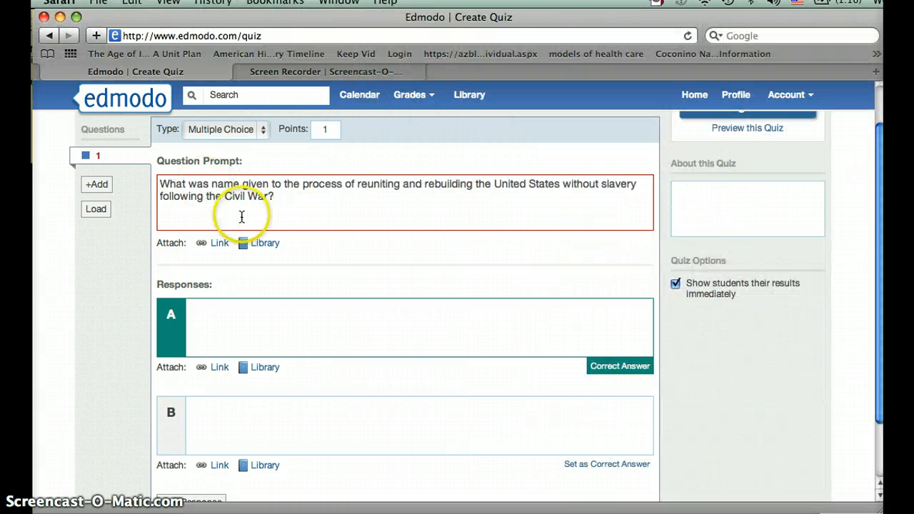
pyautogui.scroll(-2, 251, 340)
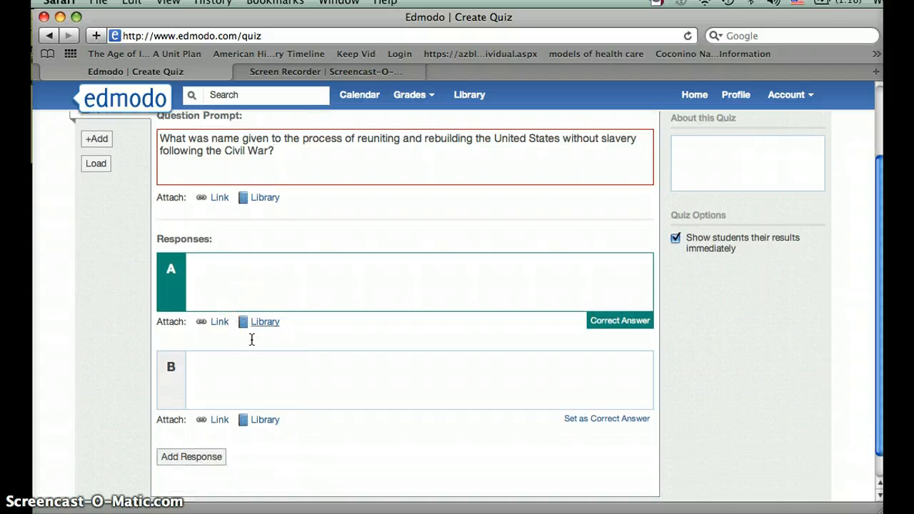
pyautogui.scroll(-1, 252, 340)
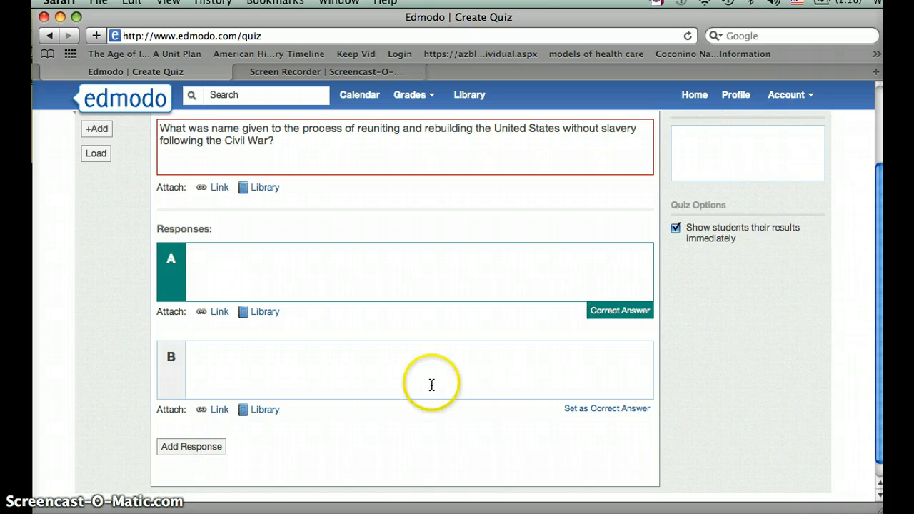
pyautogui.press('super+Tab')
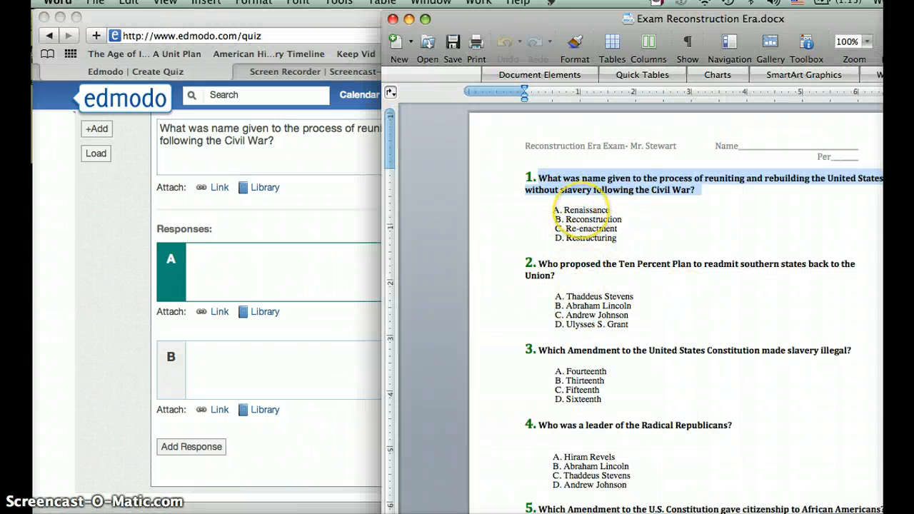
pyautogui.click(265, 433)
# Add responses C and D to question 1
pyautogui.click(205, 446)
pyautogui.scroll(-2, 205, 449)
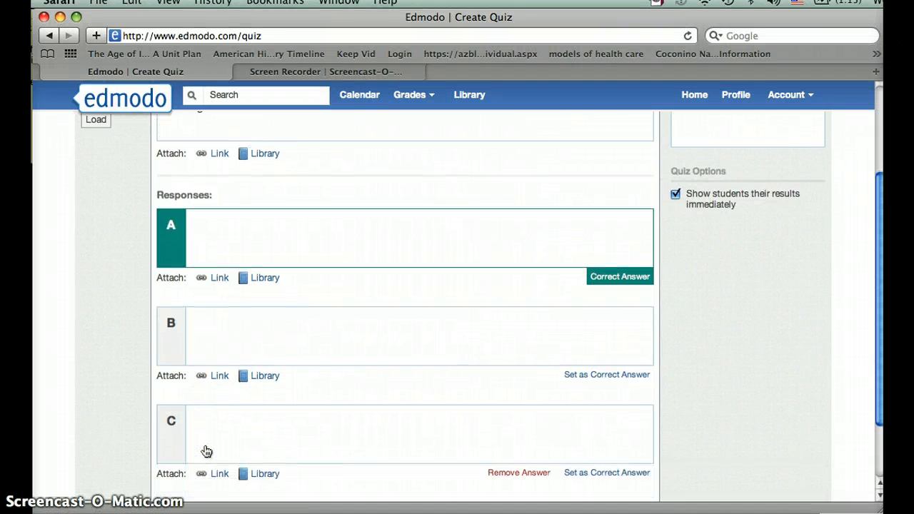
pyautogui.click(199, 480)
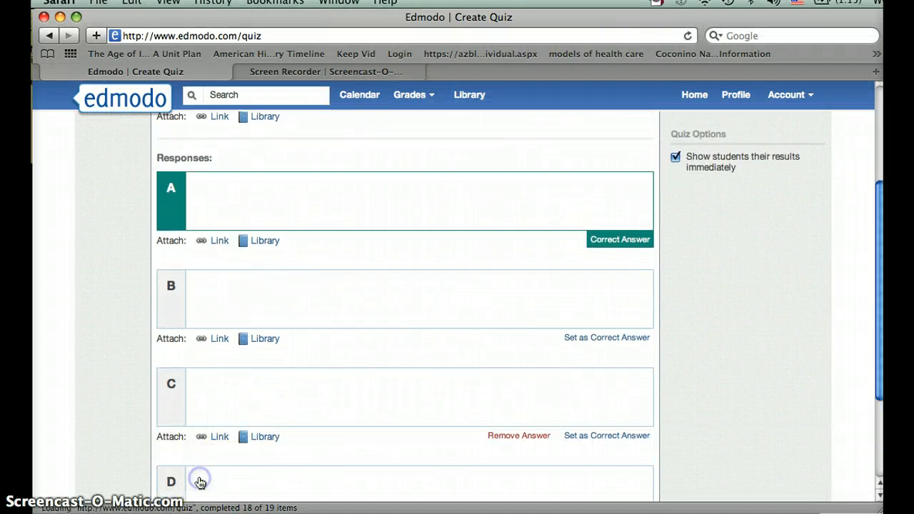
# Copy Renaissance and Reconstruction from the exam into responses A and B
pyautogui.click(885, 214)
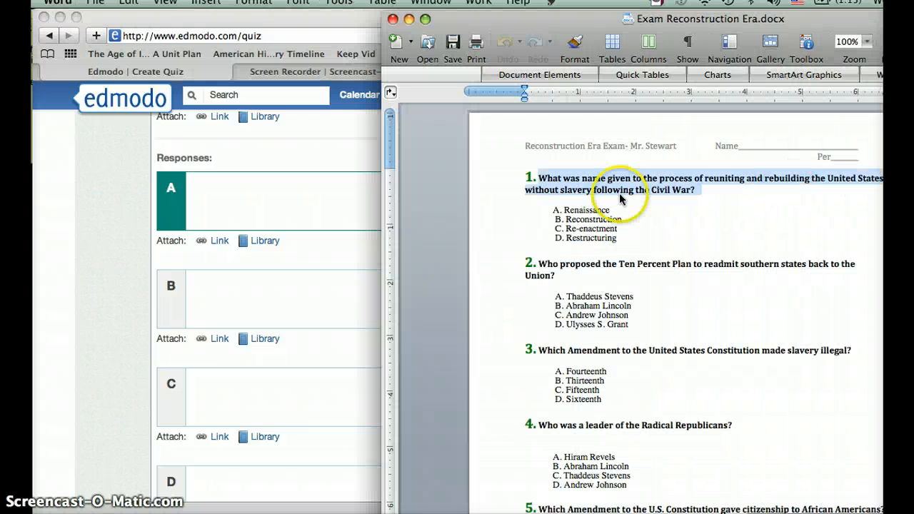
pyautogui.moveTo(566, 208); pyautogui.dragTo(625, 207)
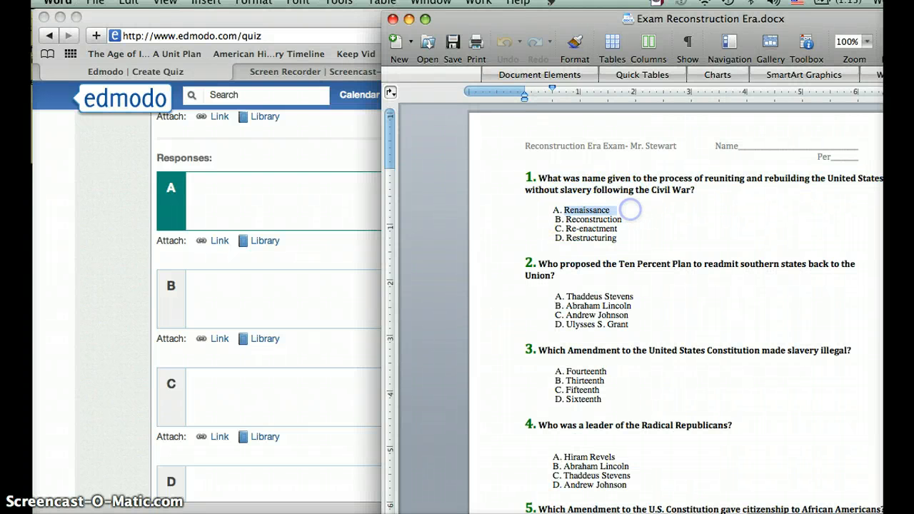
pyautogui.click(205, 189)
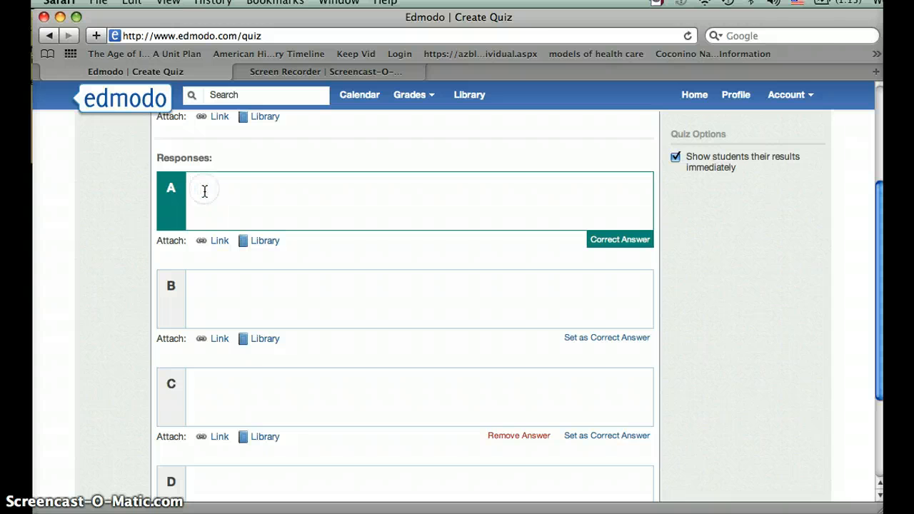
pyautogui.write('Renaissance')
pyautogui.click(884, 242)
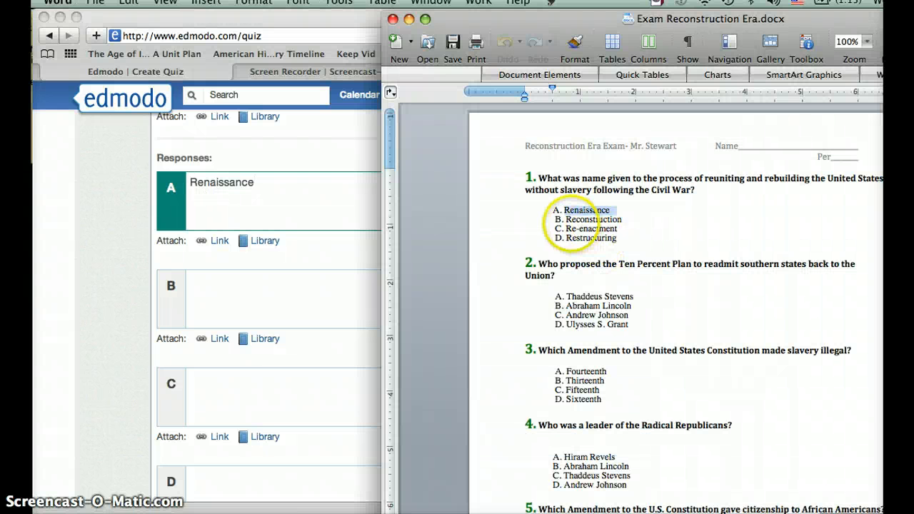
pyautogui.moveTo(566, 219); pyautogui.dragTo(659, 219)
pyautogui.press('super+c')
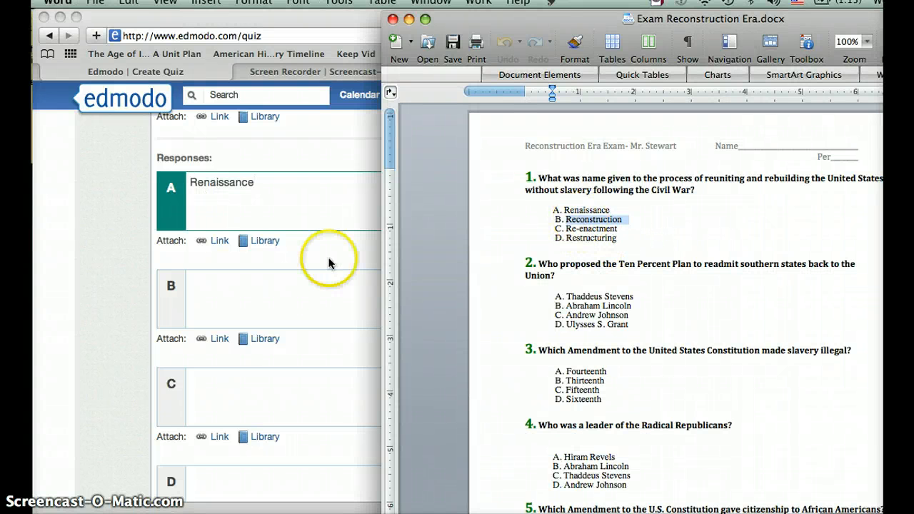
pyautogui.click(295, 287)
pyautogui.press('super+v')
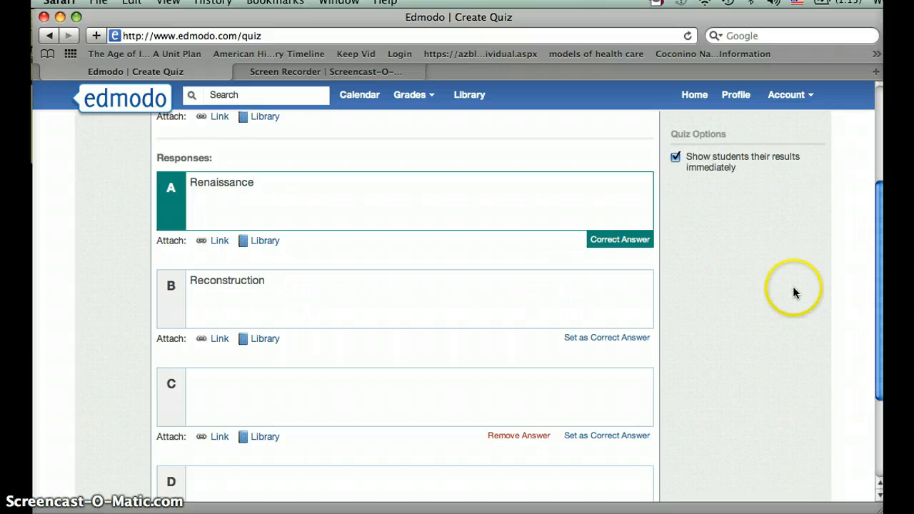
# Copy Re-enactment and Restructuring from the exam into responses C and D
pyautogui.click(883, 282)
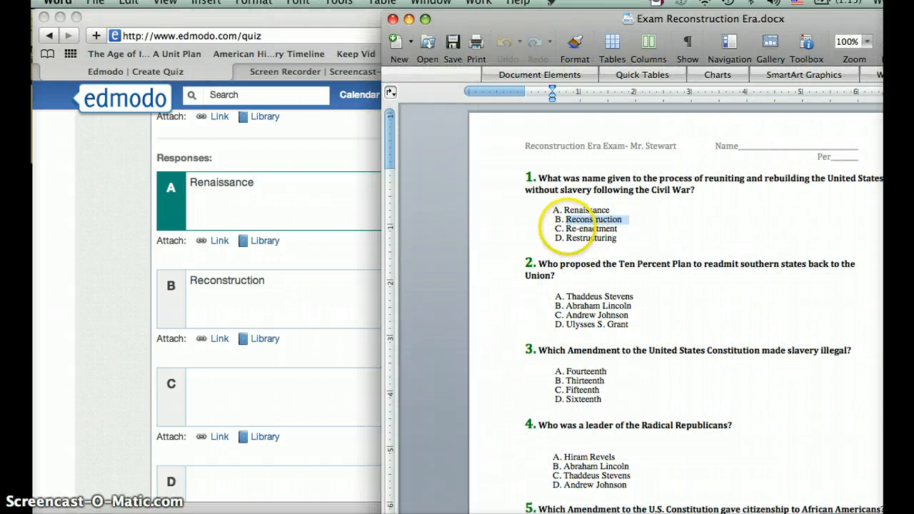
pyautogui.moveTo(565, 229); pyautogui.dragTo(649, 228)
pyautogui.press('super+c')
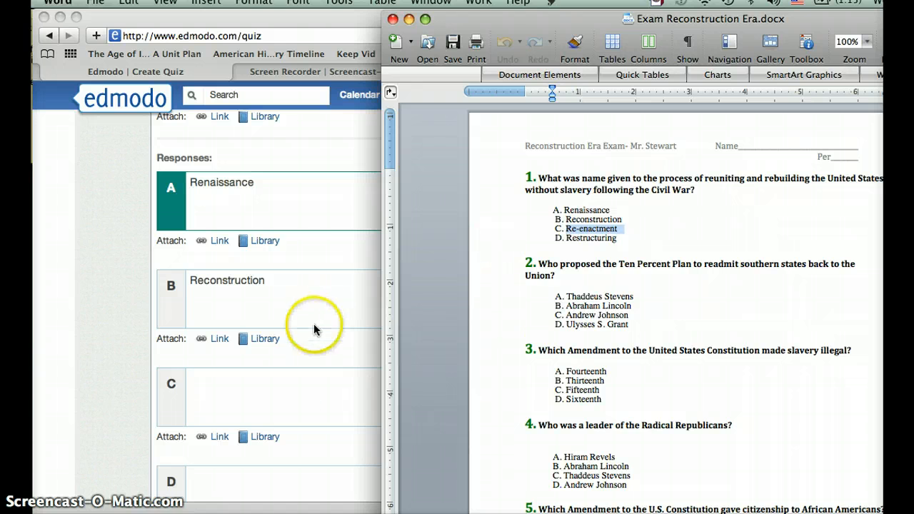
pyautogui.click(275, 398)
pyautogui.press('super+v')
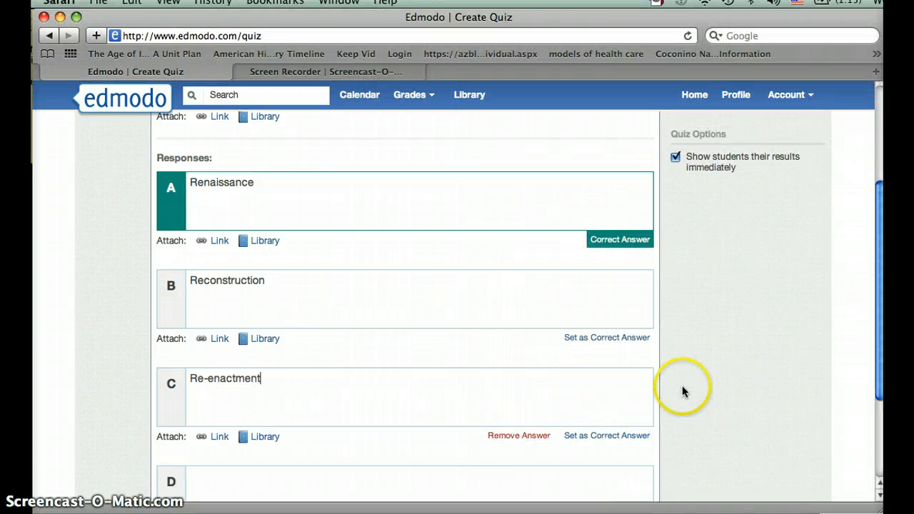
pyautogui.press('super+Tab')
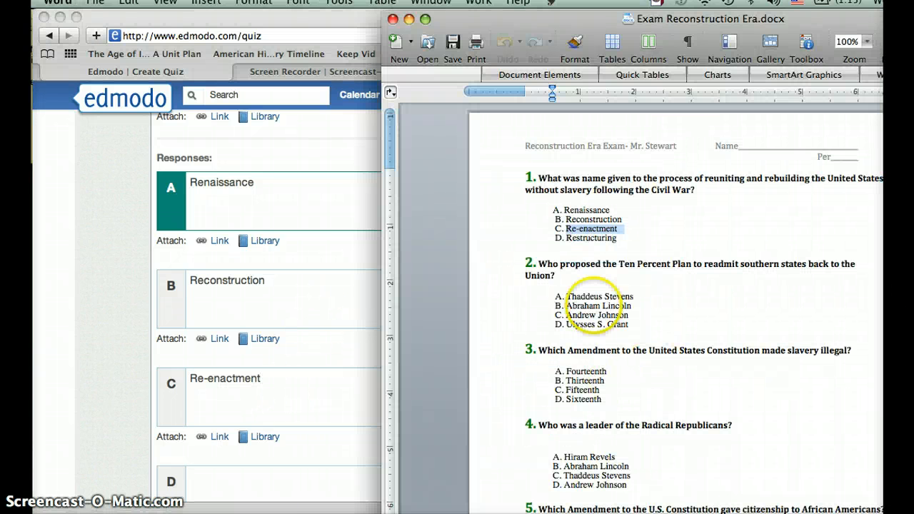
pyautogui.moveTo(566, 238); pyautogui.dragTo(622, 238)
pyautogui.press('super+c')
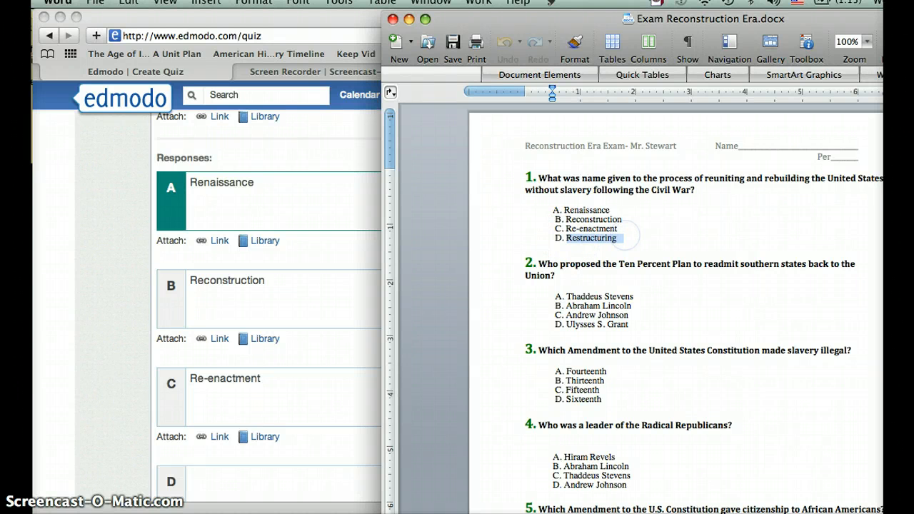
pyautogui.click(265, 463)
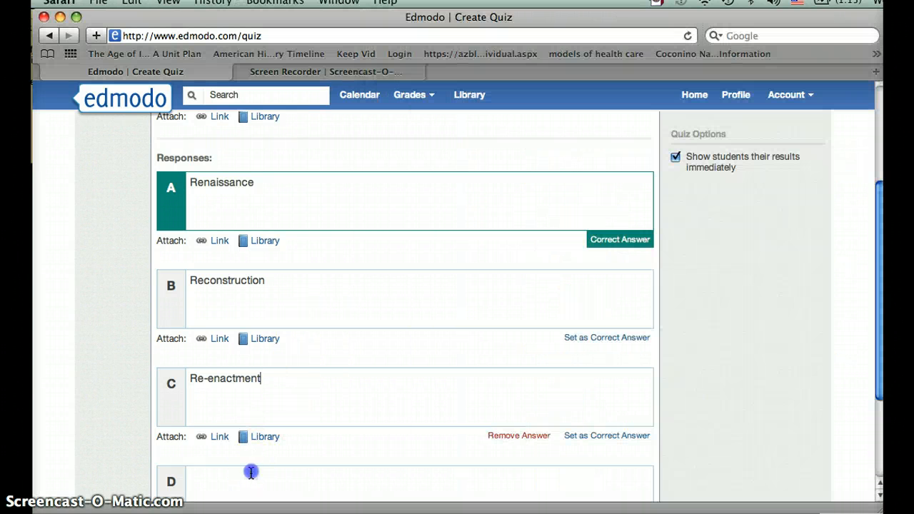
pyautogui.press('super+v')
# Mark response B, Reconstruction, as the correct answer
pyautogui.scroll(-1, 251, 473)
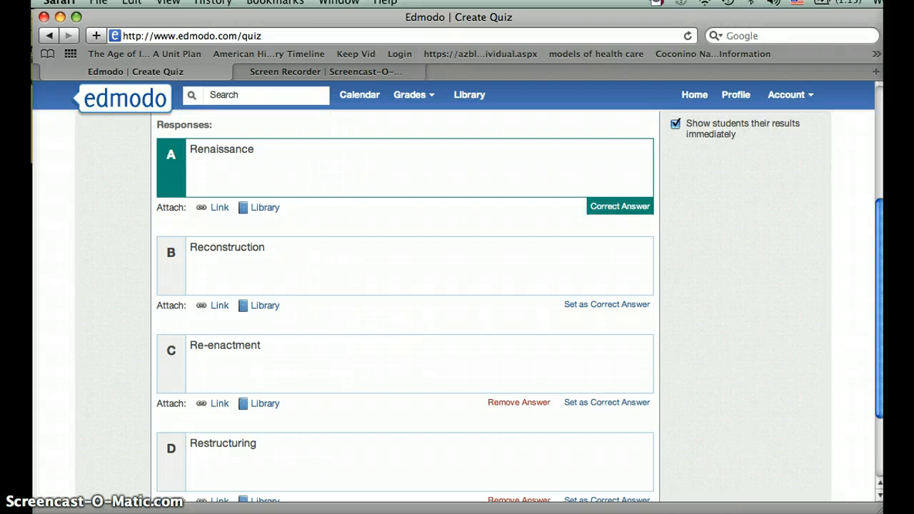
pyautogui.scroll(-1, 582, 323)
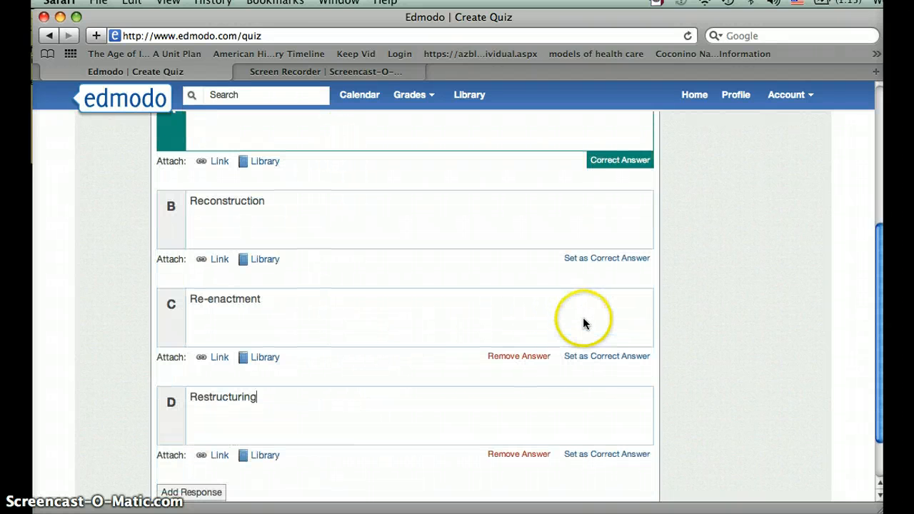
pyautogui.scroll(1, 406, 275)
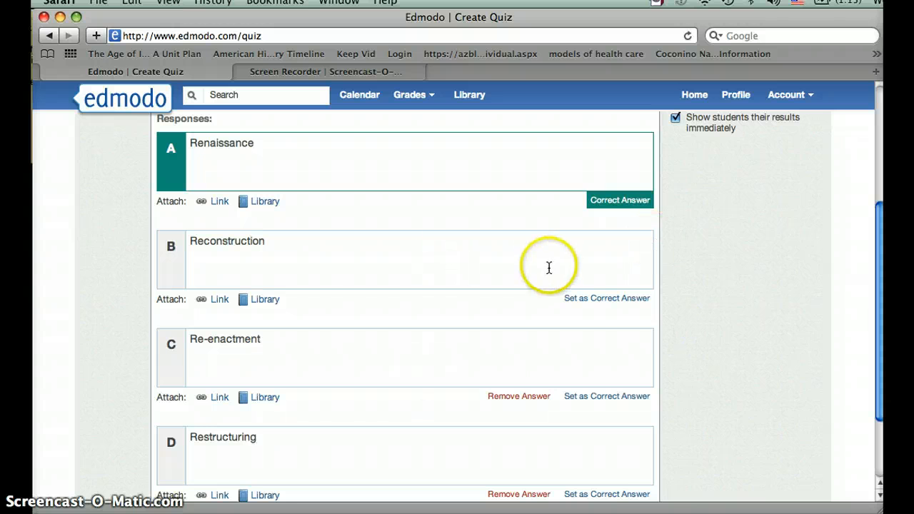
pyautogui.click(578, 300)
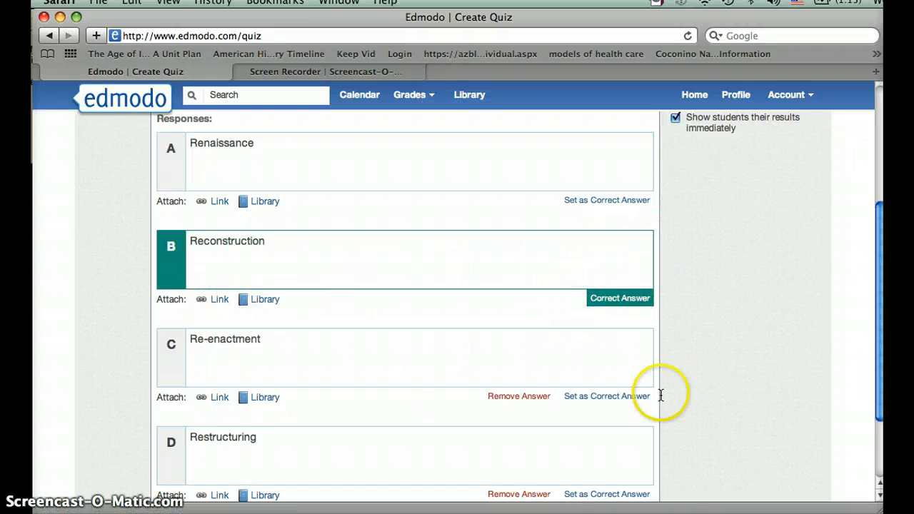
pyautogui.click(607, 397)
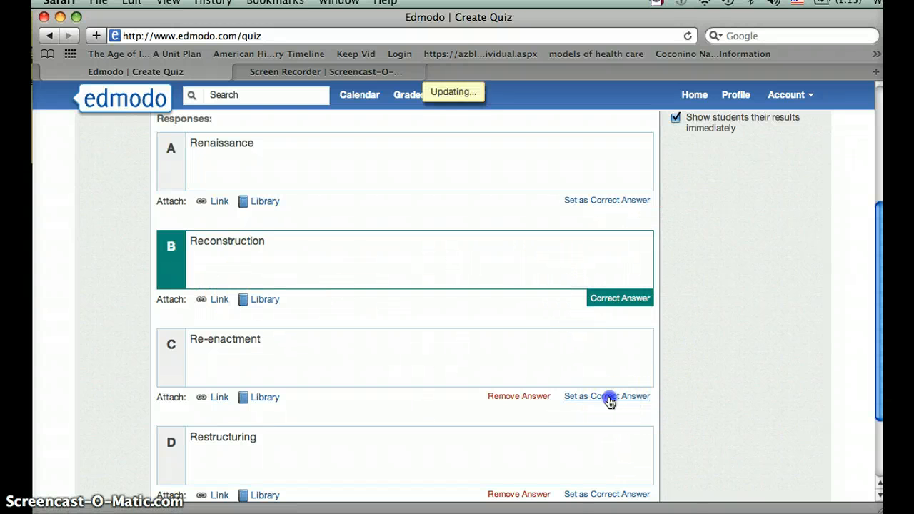
pyautogui.click(606, 493)
pyautogui.click(601, 299)
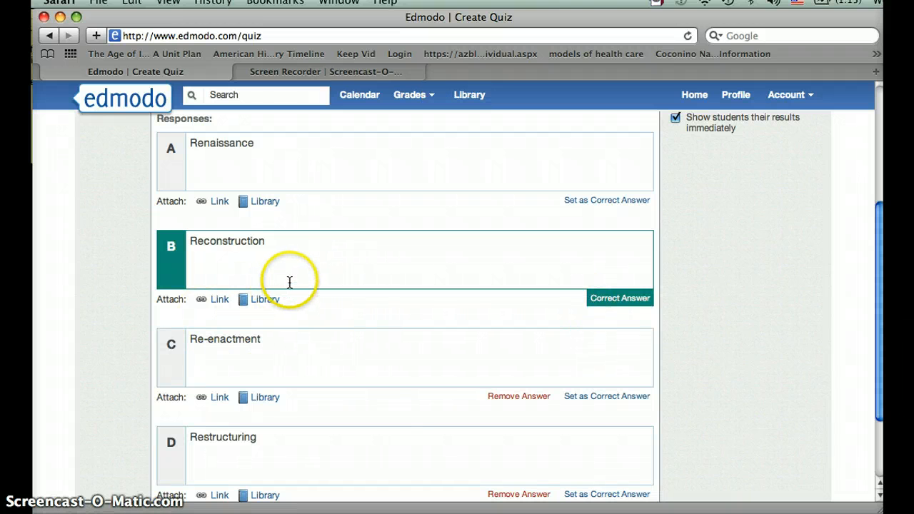
pyautogui.scroll(1, 289, 282)
pyautogui.scroll(1, 289, 283)
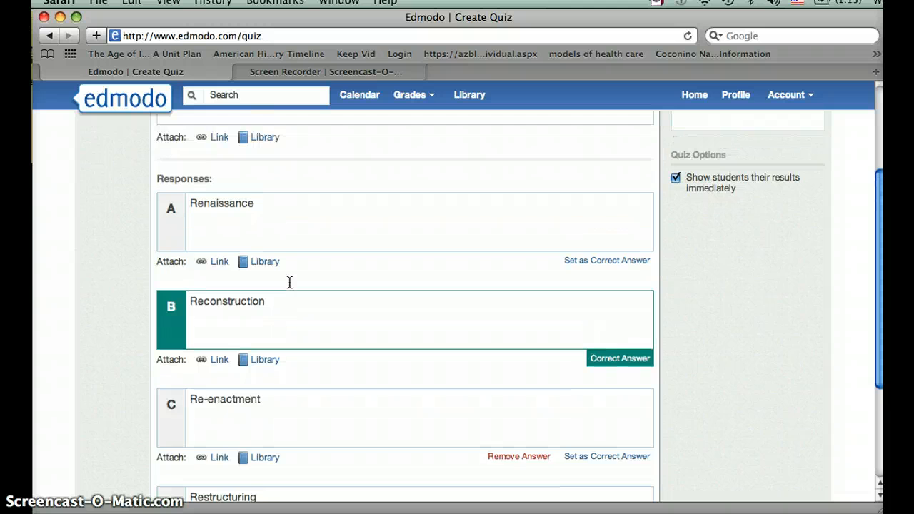
# Switch question 1's correct answer to response D, Restructuring
pyautogui.scroll(-5, 289, 283)
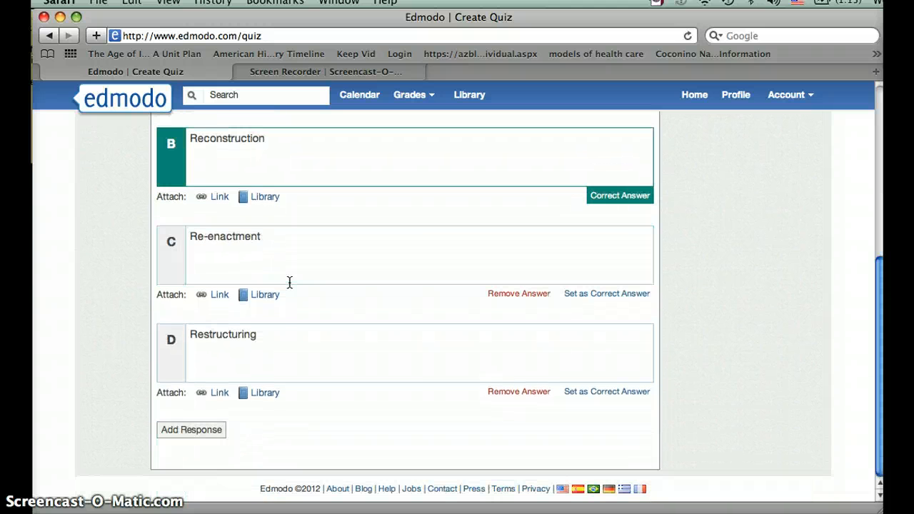
pyautogui.scroll(10, 243, 326)
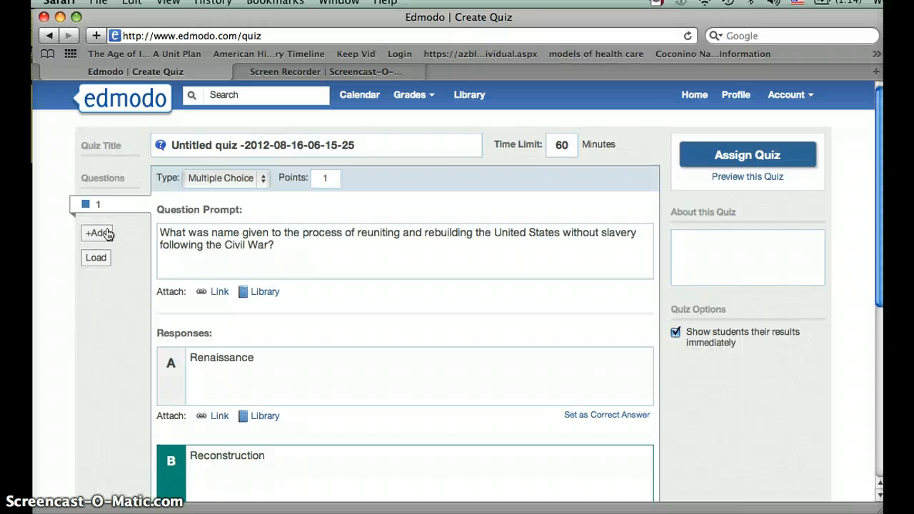
pyautogui.scroll(-4, 156, 355)
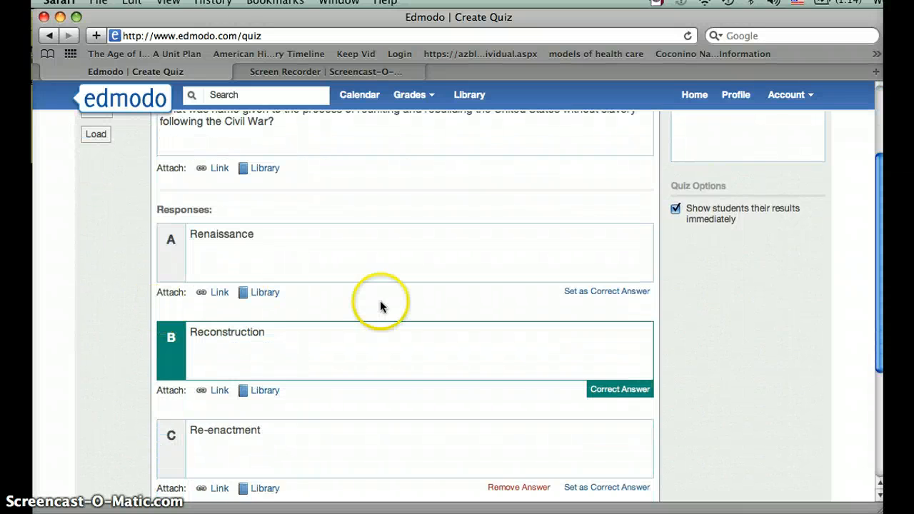
pyautogui.scroll(-2, 379, 305)
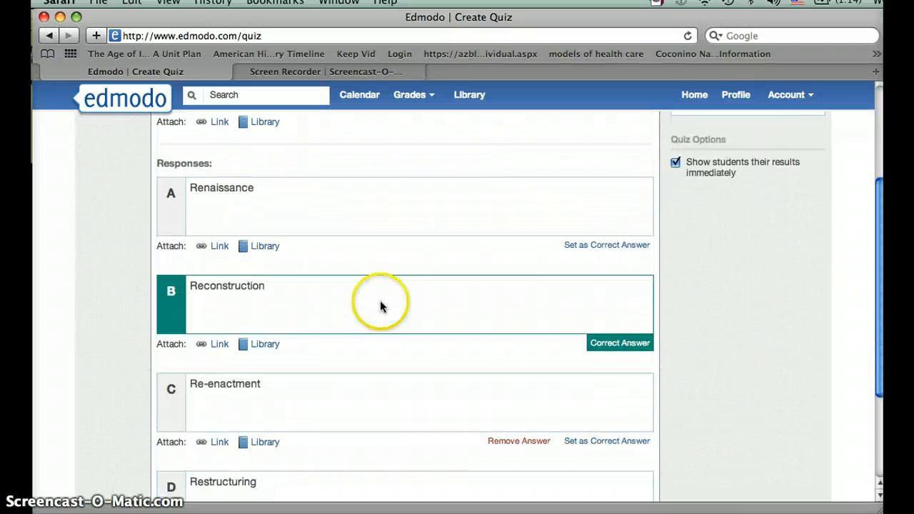
pyautogui.click(624, 247)
pyautogui.scroll(-4, 624, 247)
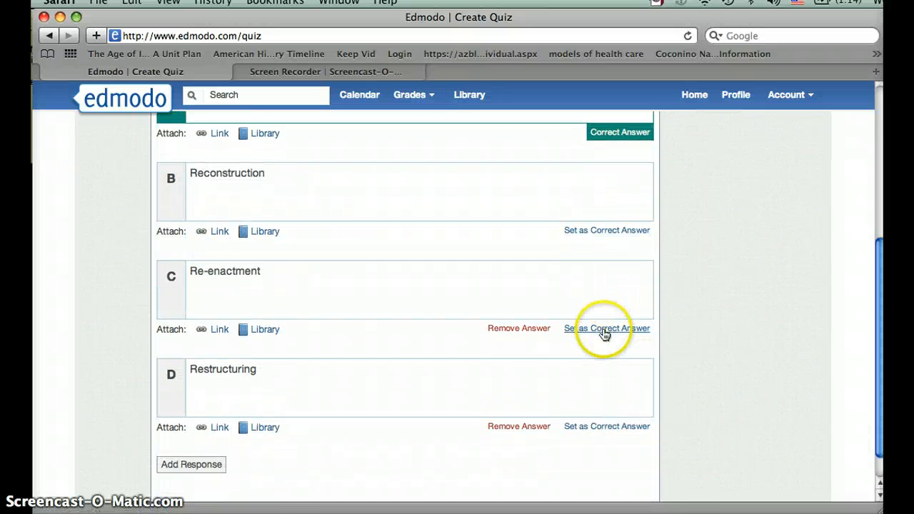
pyautogui.click(604, 329)
pyautogui.click(603, 426)
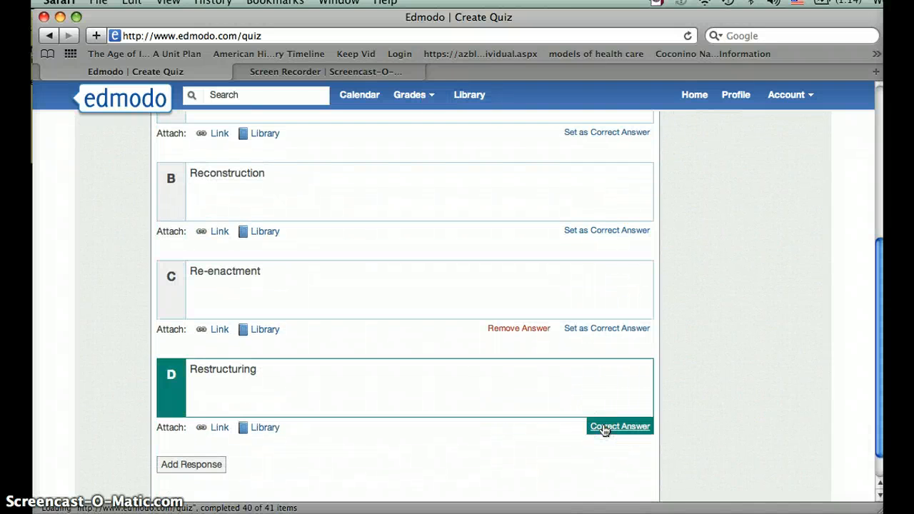
pyautogui.scroll(8, 603, 429)
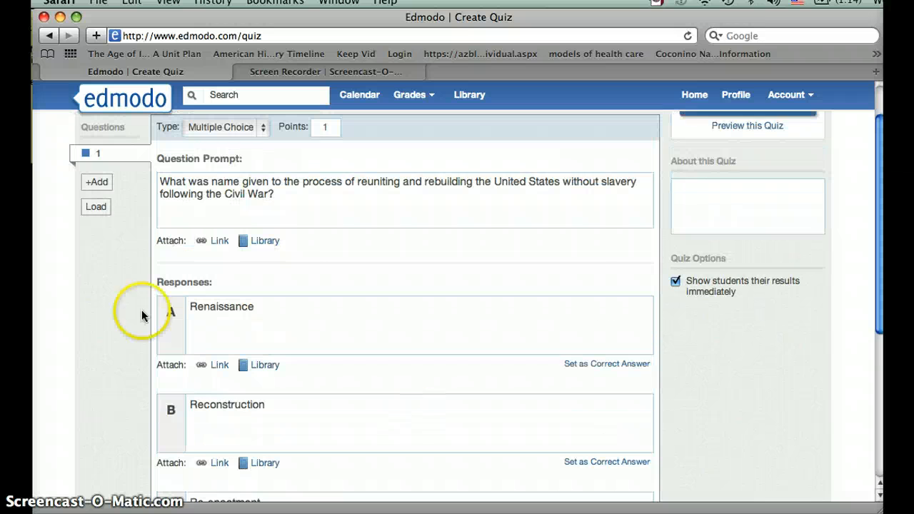
# Add a blank Multiple Choice question 2 worth 1 point, then reopen question 1
pyautogui.click(97, 182)
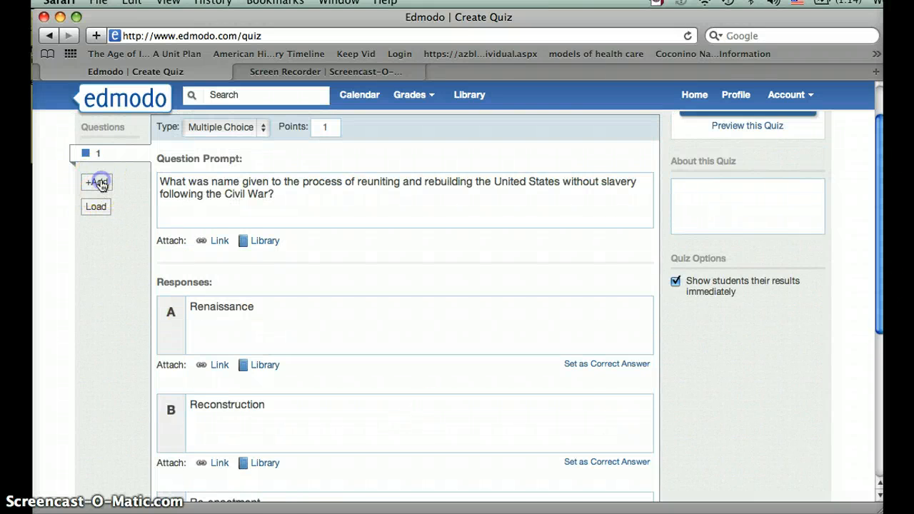
pyautogui.scroll(3, 131, 206)
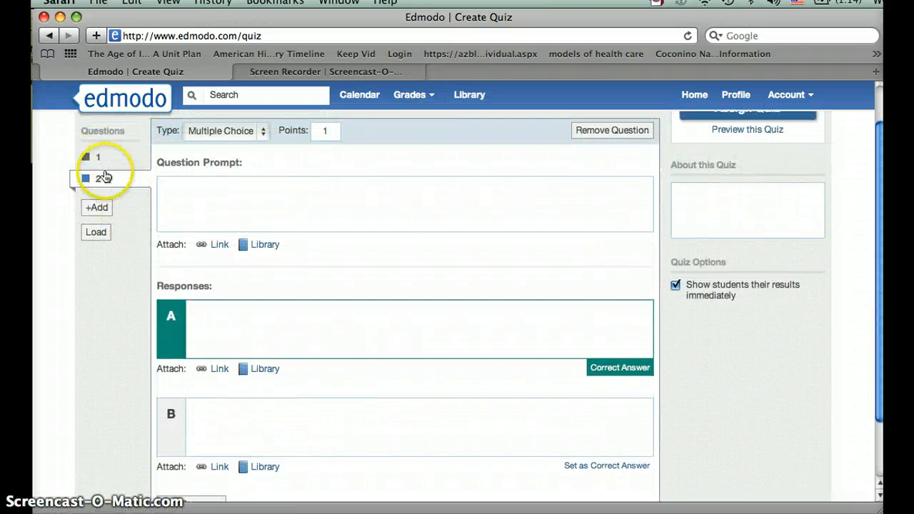
pyautogui.click(223, 132)
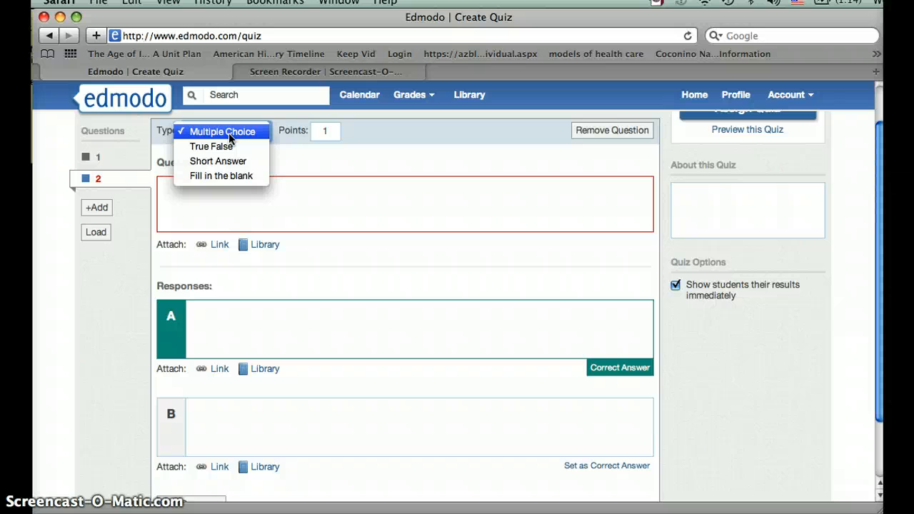
pyautogui.click(135, 167)
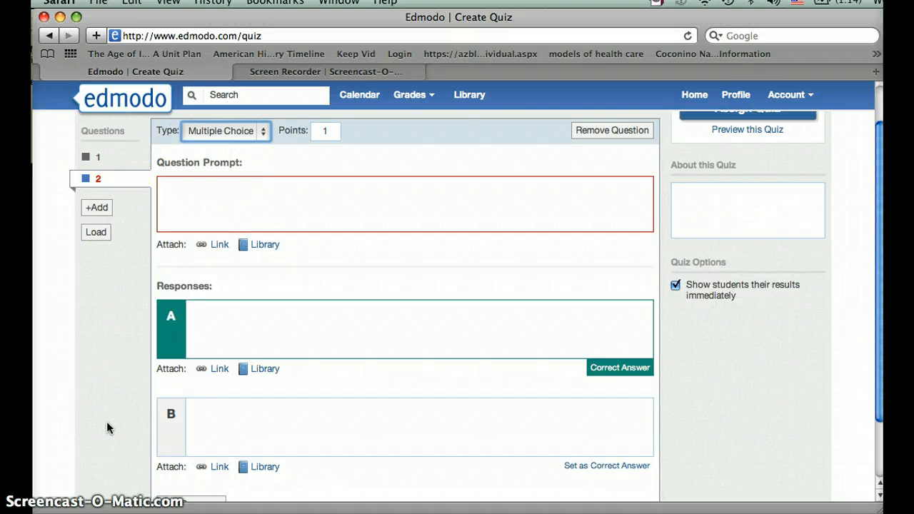
pyautogui.scroll(3, 442, 360)
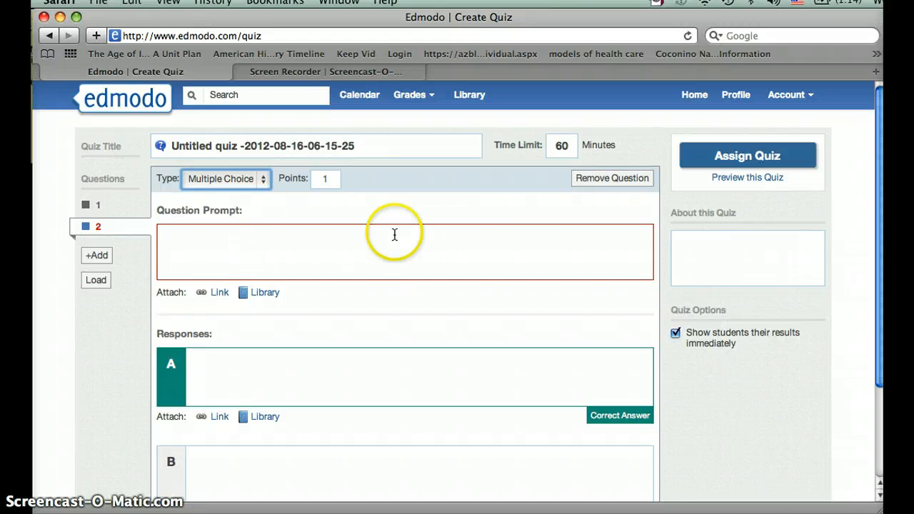
pyautogui.click(96, 208)
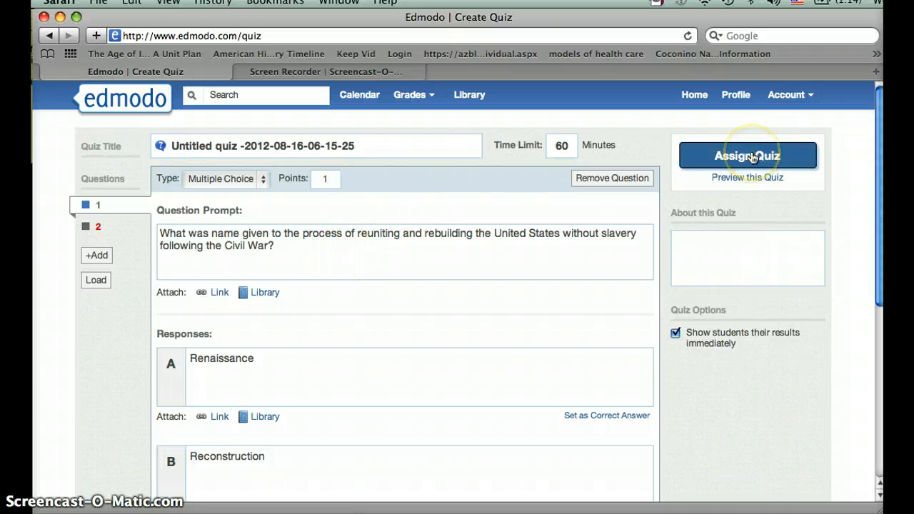
# Keep the 60-minute time limit and retitle the quiz 'Reconstruction Era Quiz'
pyautogui.click(558, 145)
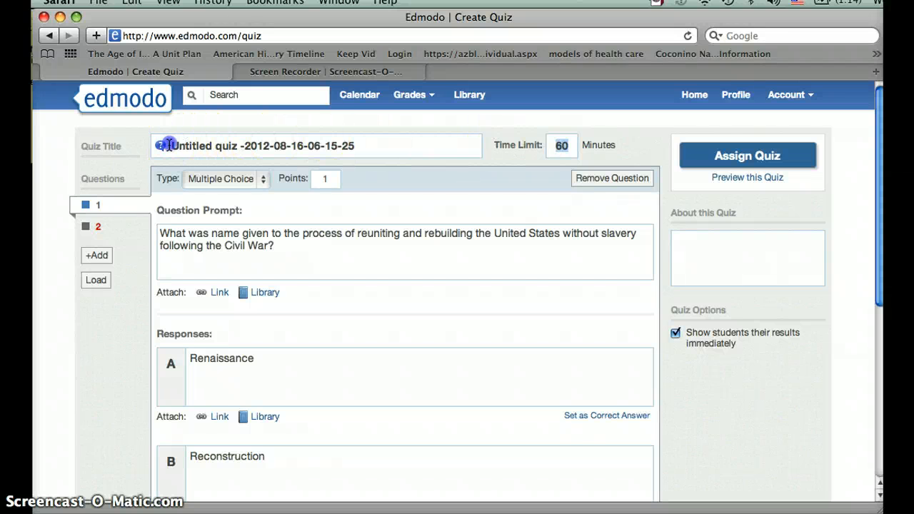
pyautogui.moveTo(164, 145); pyautogui.dragTo(216, 145)
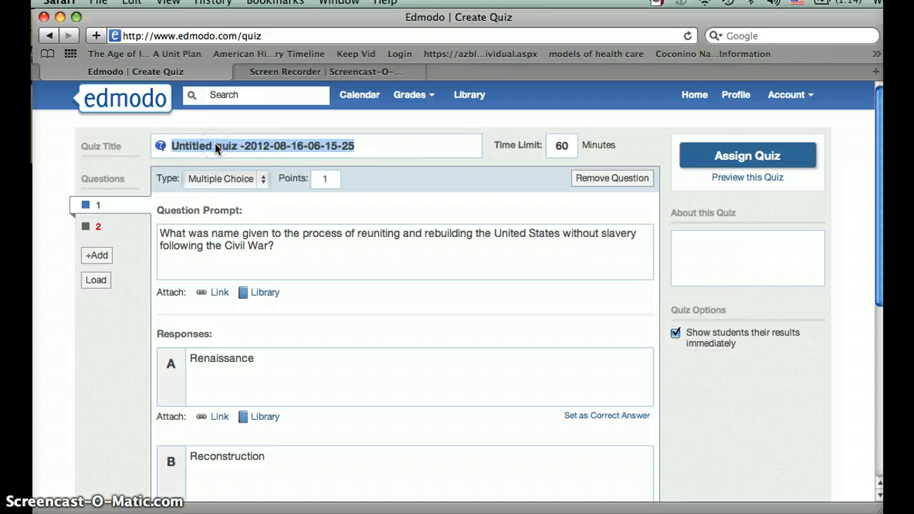
pyautogui.write('Reconstruction Era Quiz')
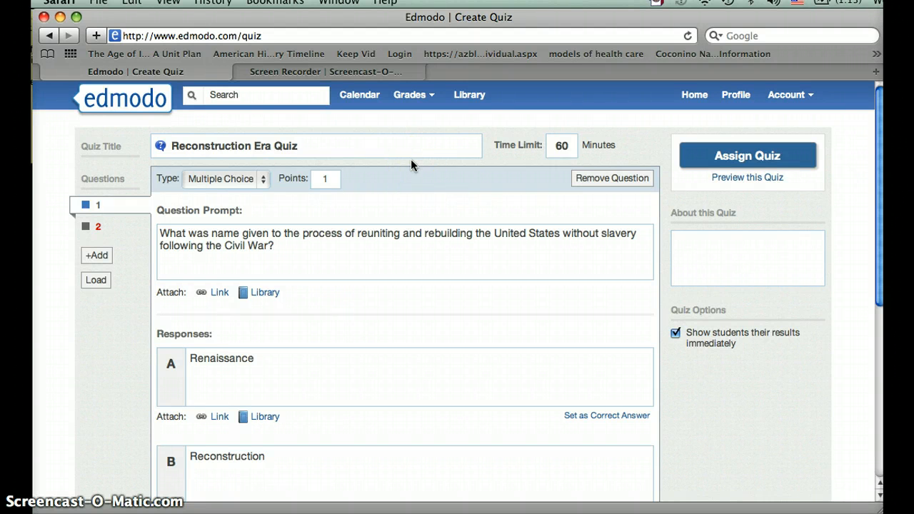
# Restore the Firefox Edmodo Home window and move it to the left
pyautogui.click(886, 130)
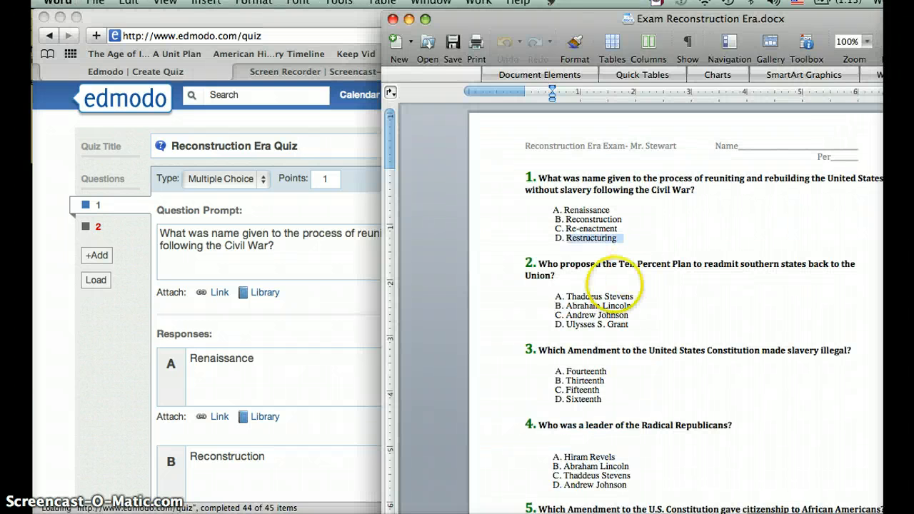
pyautogui.click(832, 512)
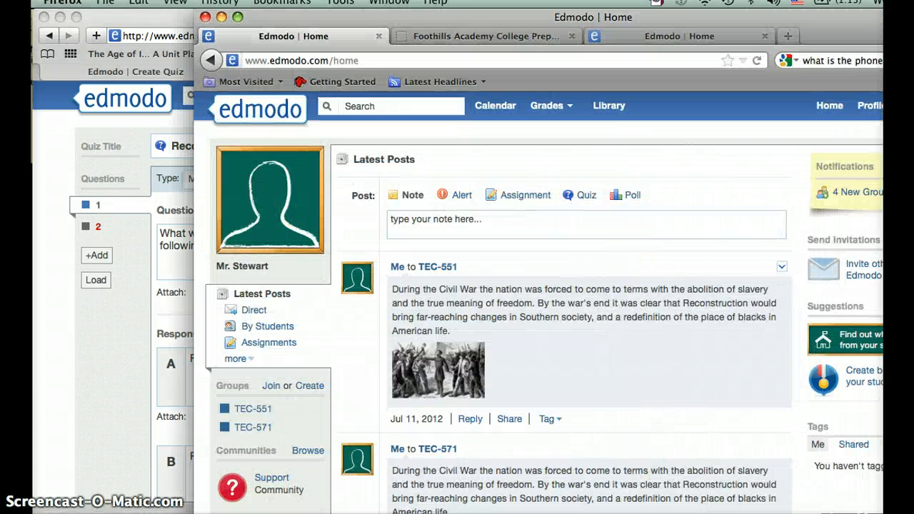
pyautogui.moveTo(499, 21); pyautogui.dragTo(365, 23)
pyautogui.moveTo(346, 22); pyautogui.dragTo(341, 21)
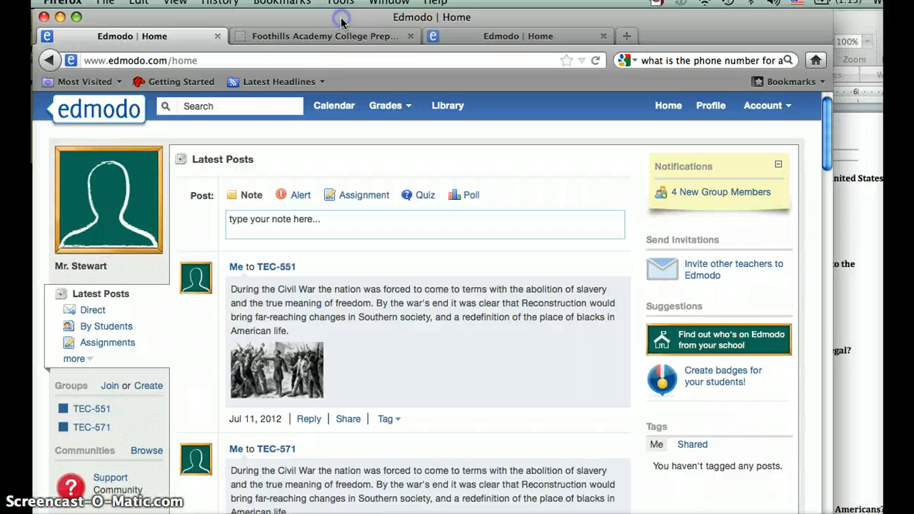
# Scroll through the Latest Posts feed, reviewing the TEC-571 and TEC-551 class posts
pyautogui.scroll(-1, 350, 219)
pyautogui.scroll(-1, 351, 218)
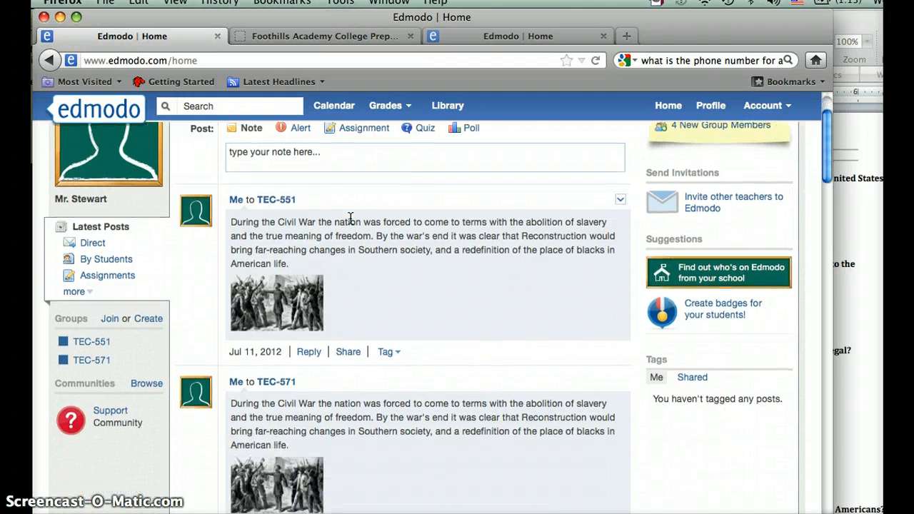
pyautogui.scroll(-3, 350, 219)
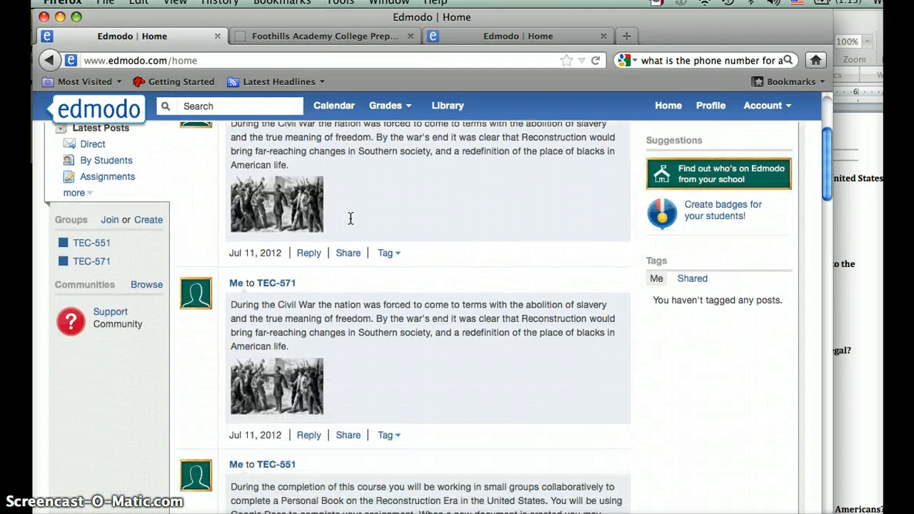
pyautogui.scroll(3, 351, 219)
pyautogui.scroll(-3, 350, 219)
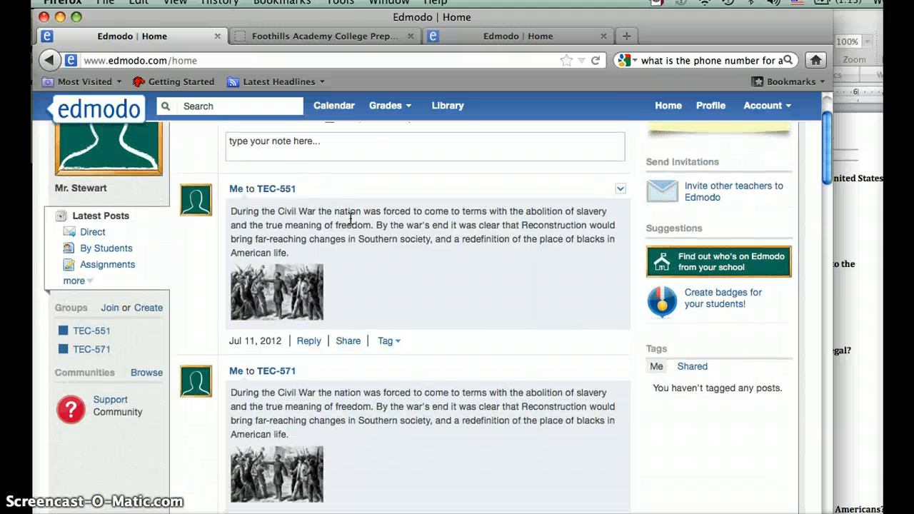
pyautogui.scroll(-6, 351, 219)
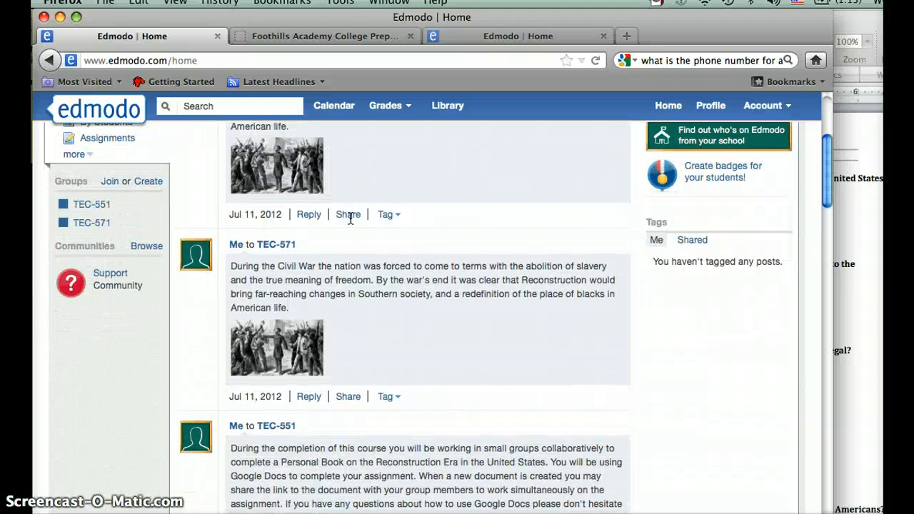
pyautogui.scroll(-2, 348, 321)
pyautogui.scroll(-1, 349, 323)
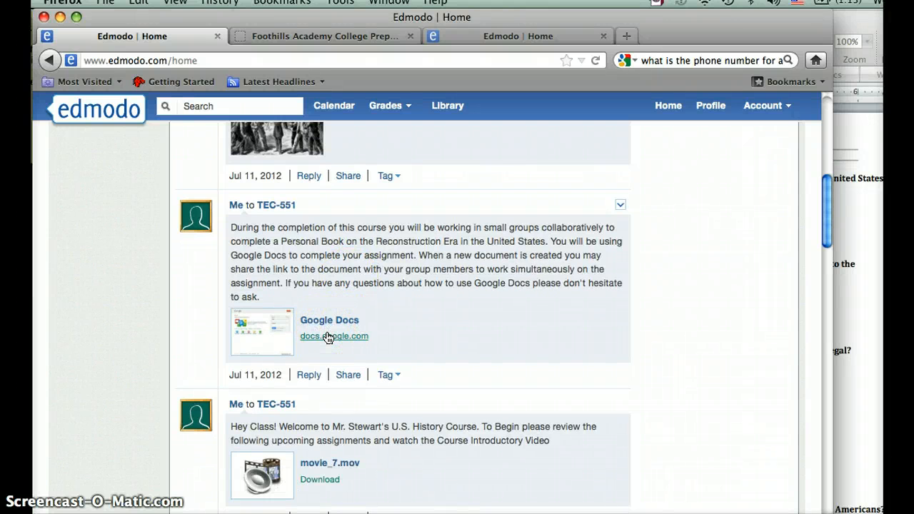
pyautogui.scroll(-1, 327, 338)
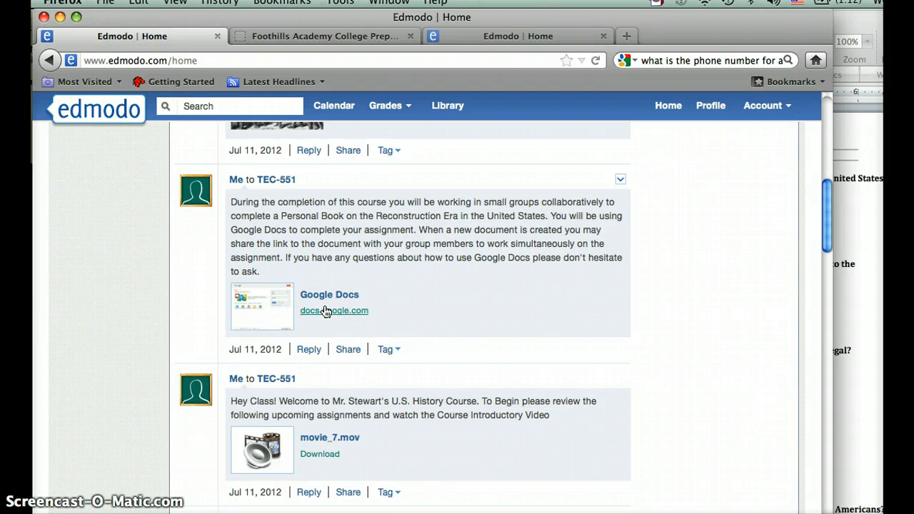
pyautogui.scroll(-1, 325, 310)
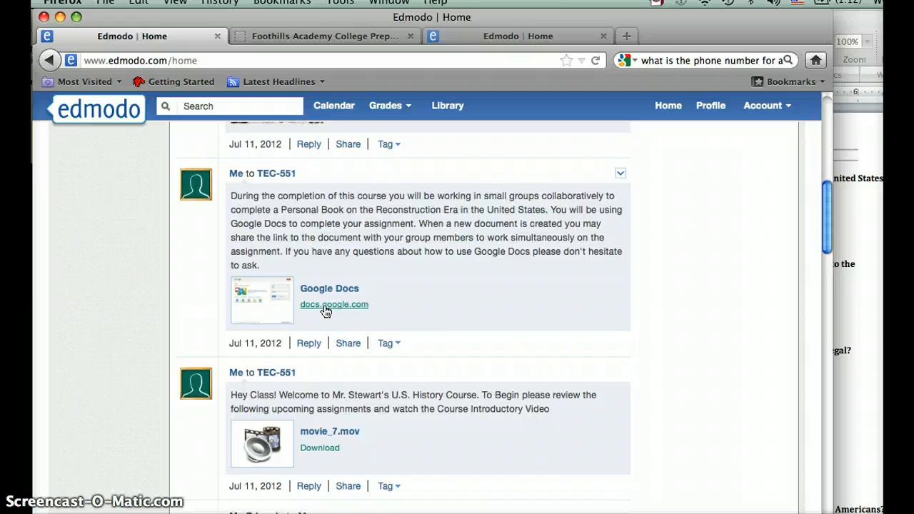
pyautogui.scroll(-1, 324, 311)
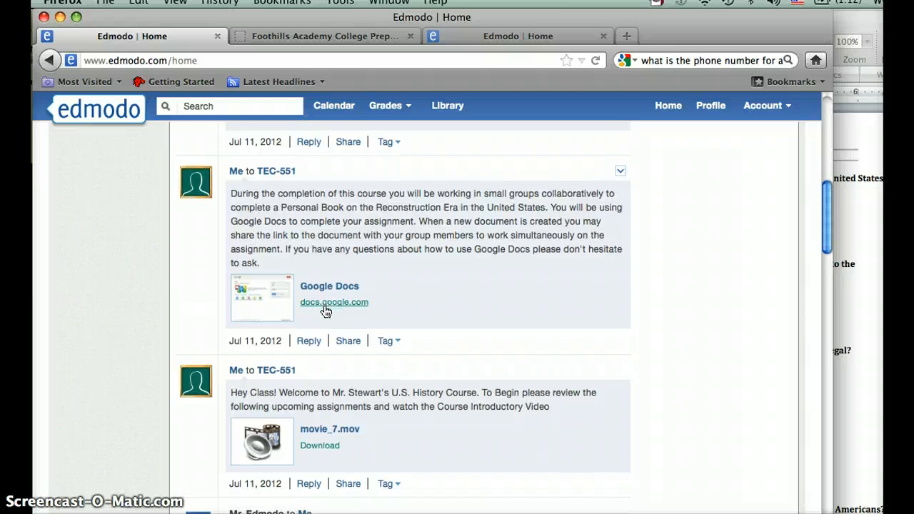
pyautogui.scroll(-5, 325, 311)
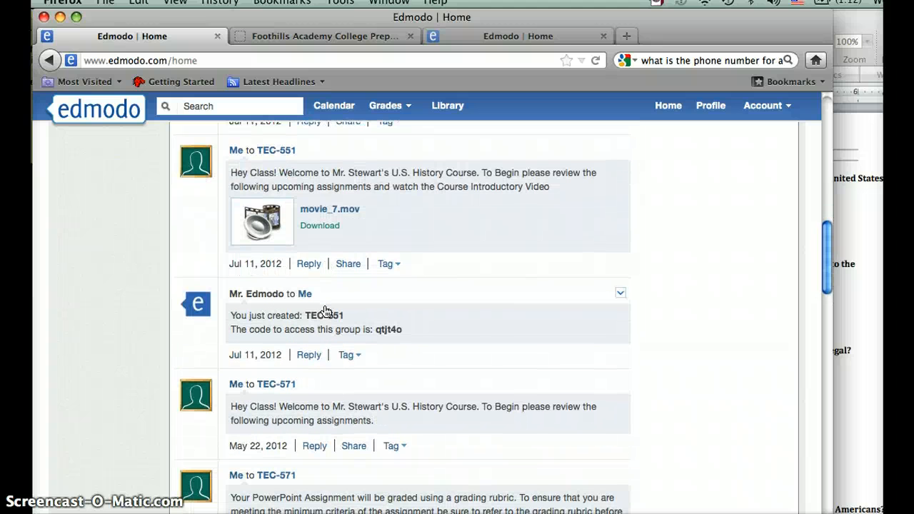
pyautogui.scroll(-3, 335, 344)
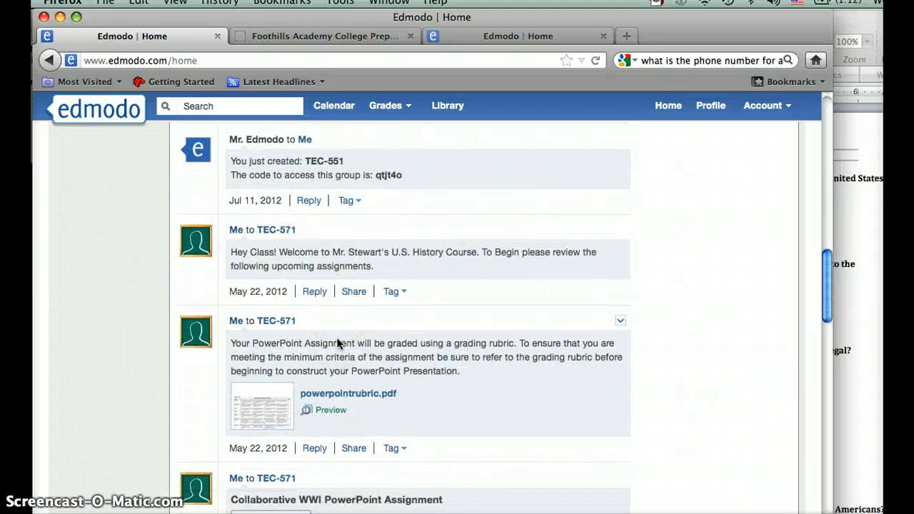
pyautogui.scroll(-1, 340, 344)
pyautogui.click(349, 348)
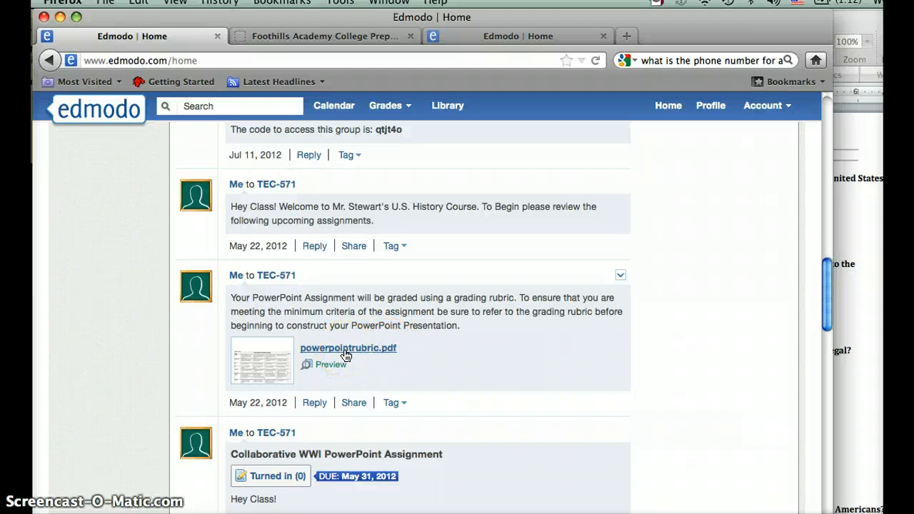
pyautogui.scroll(-1, 345, 355)
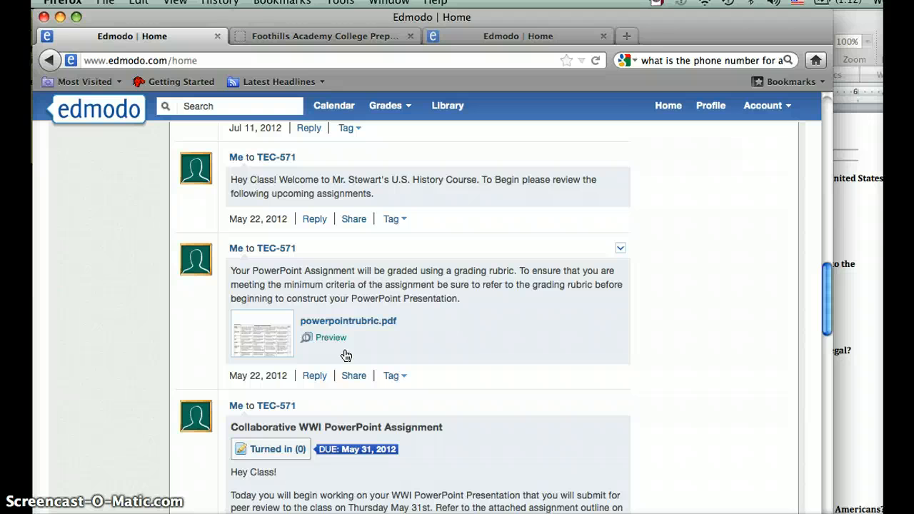
pyautogui.scroll(-3, 345, 355)
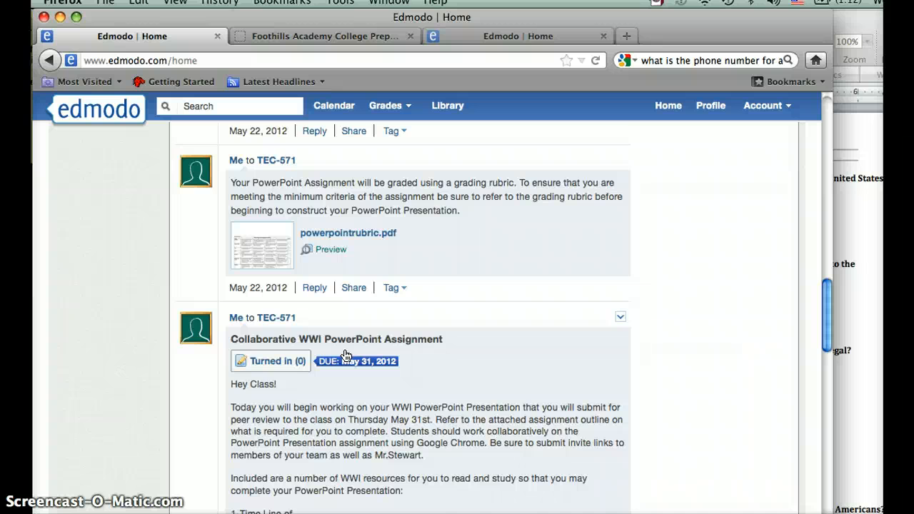
pyautogui.scroll(15, 345, 355)
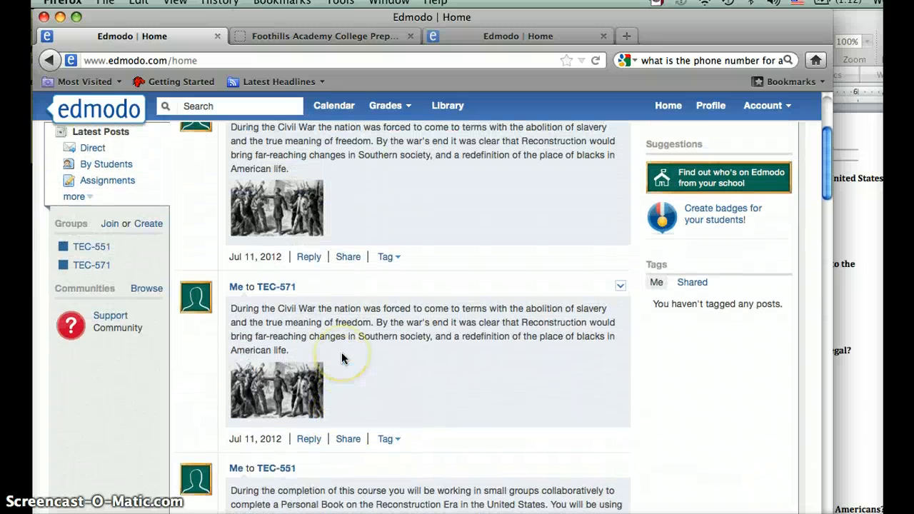
# Bring the Safari quiz window forward and navigate to the Edmodo Home page
pyautogui.scroll(4, 341, 357)
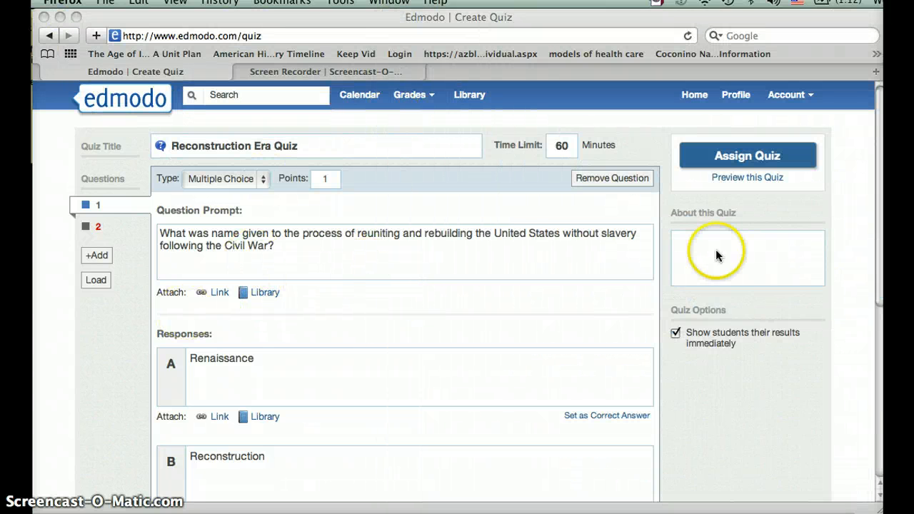
pyautogui.scroll(-3, 498, 230)
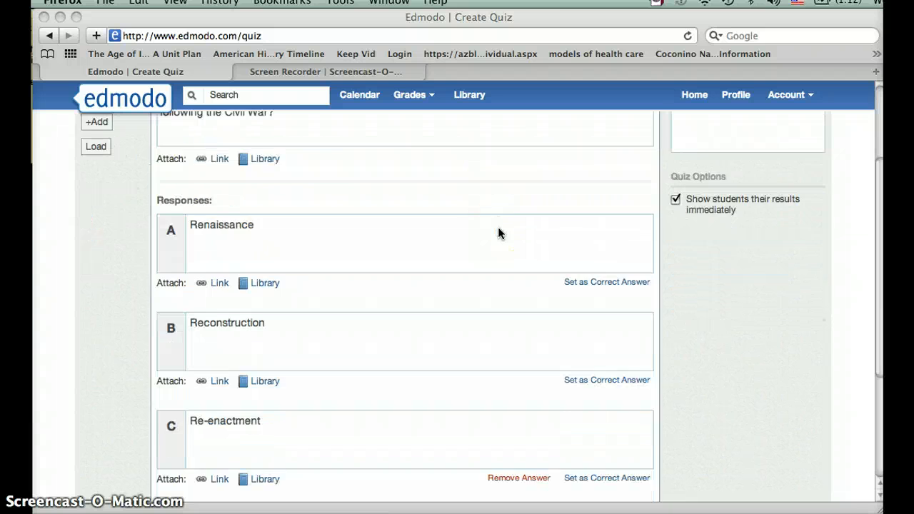
pyautogui.scroll(3, 498, 231)
pyautogui.click(688, 97)
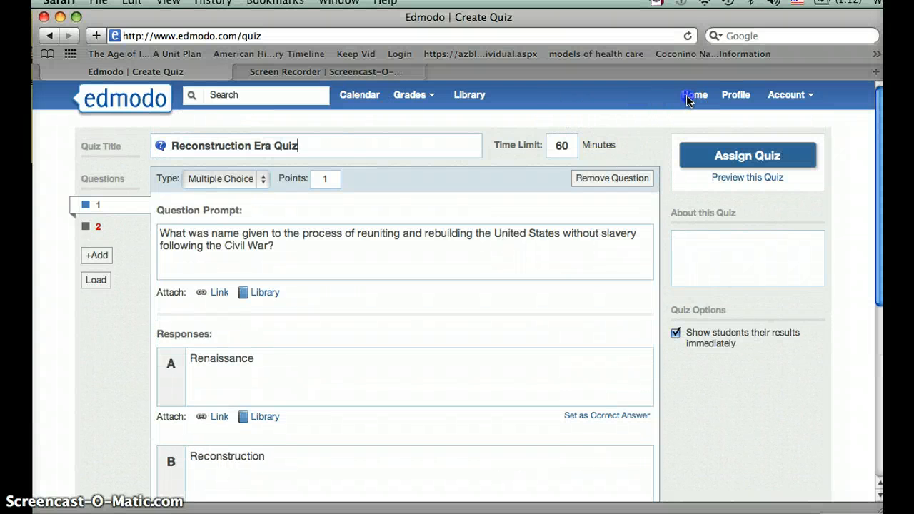
pyautogui.click(686, 99)
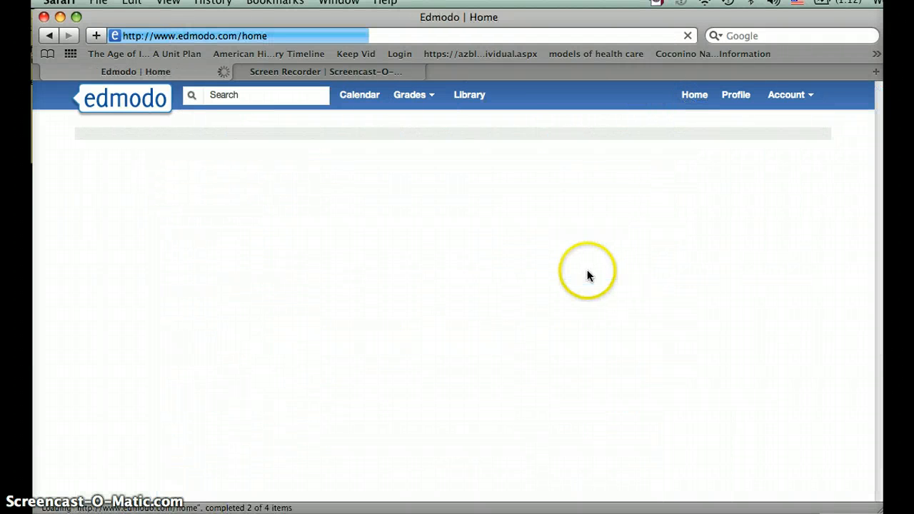